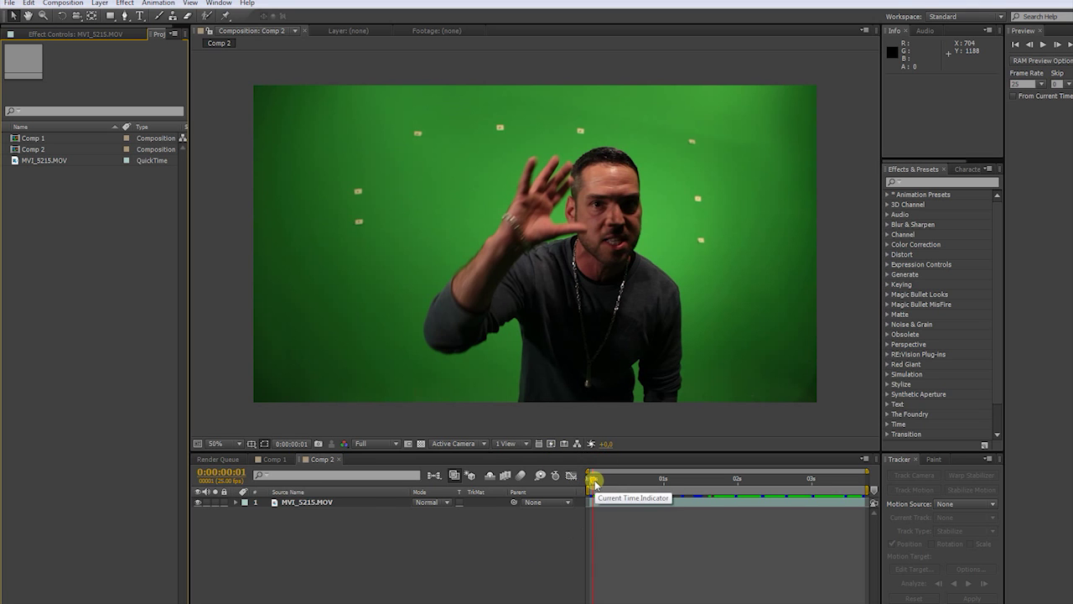
# Preview the green-screen clip in Comp 2, return to the first frame and add a null object layer.
pyautogui.moveTo(623, 484); pyautogui.dragTo(747, 480)
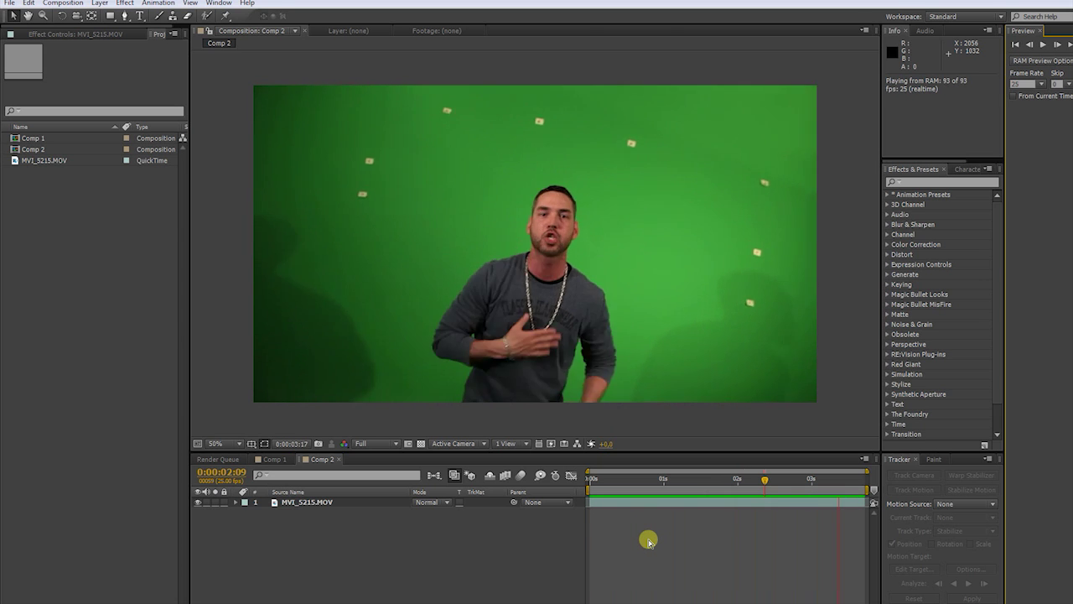
pyautogui.press('Home')
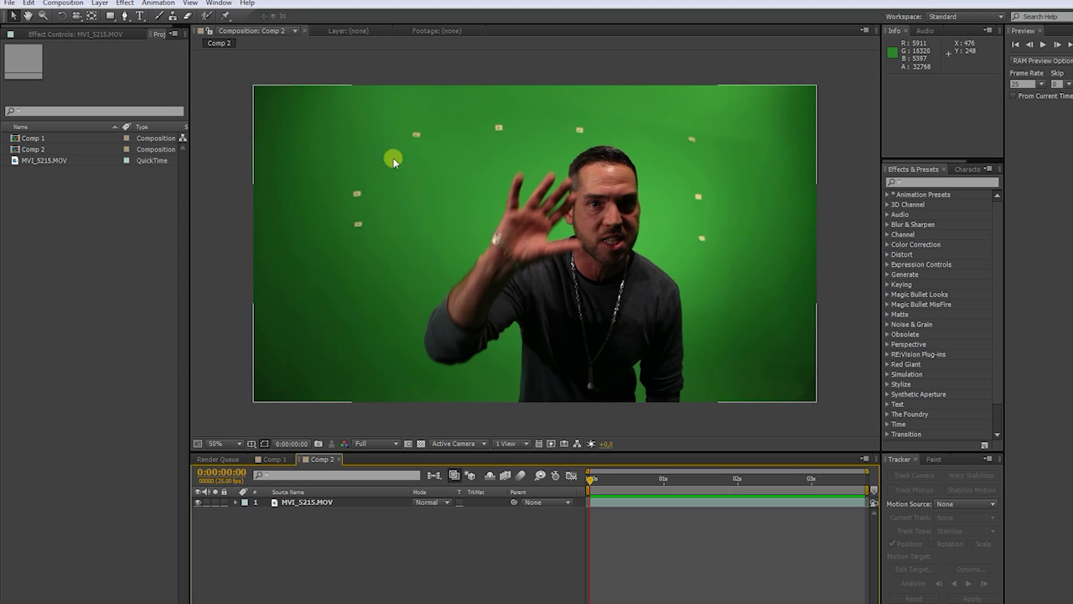
pyautogui.click(618, 501)
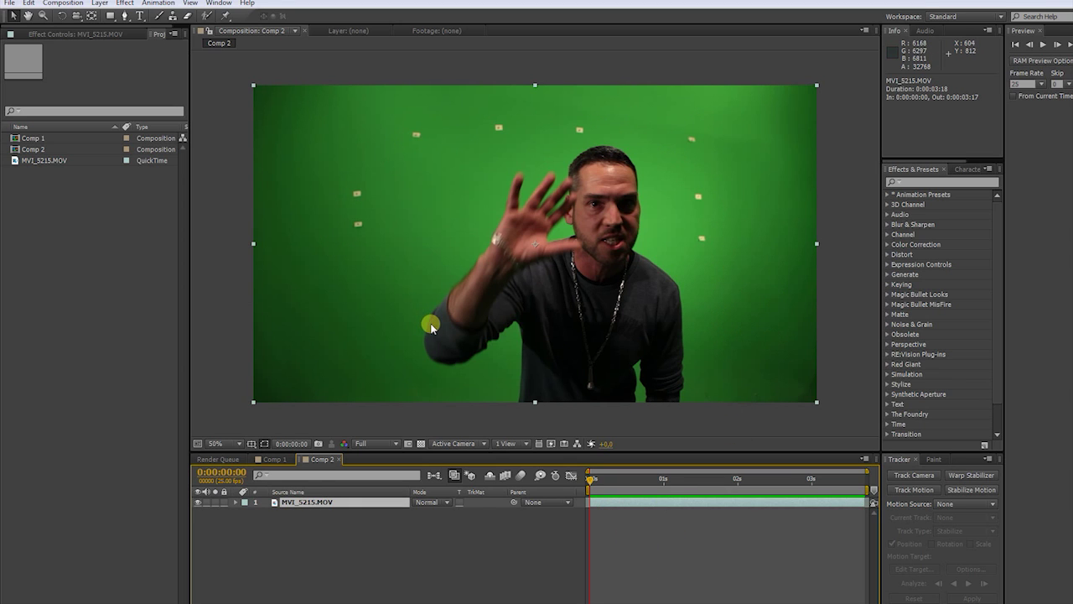
pyautogui.click(102, 3)
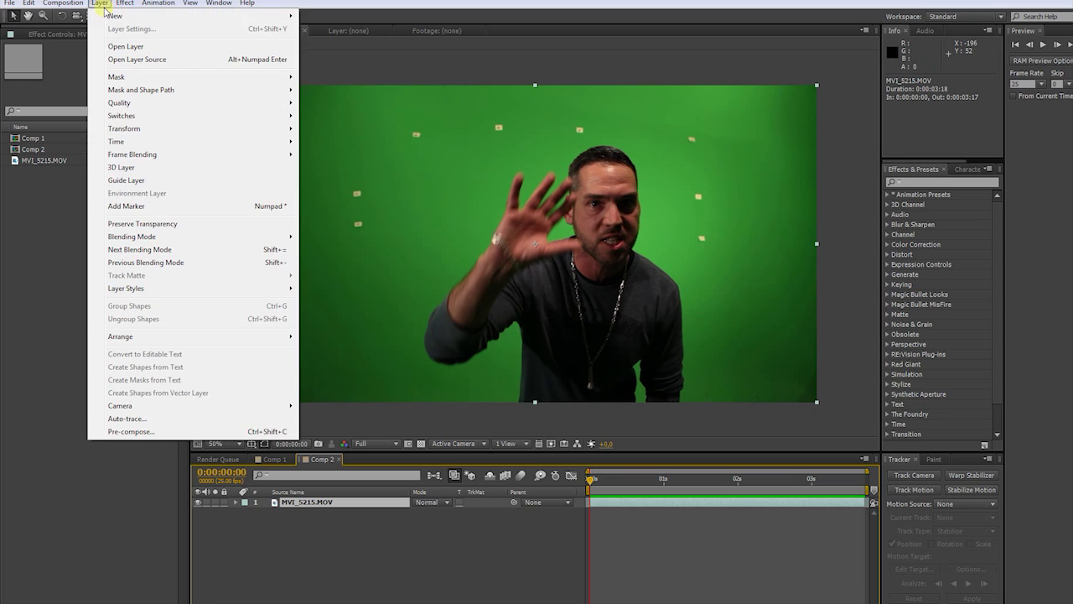
pyautogui.moveTo(113, 17)
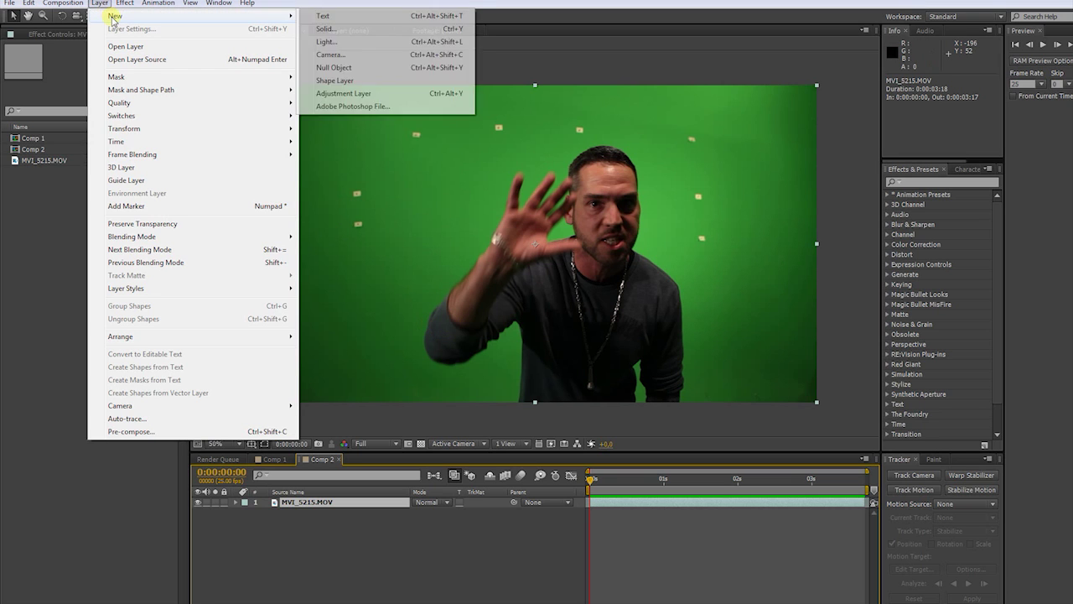
pyautogui.click(352, 67)
# Set up a motion track on the MVI_5215.MOV layer with Position, Rotation and Scale enabled.
pyautogui.click(339, 512)
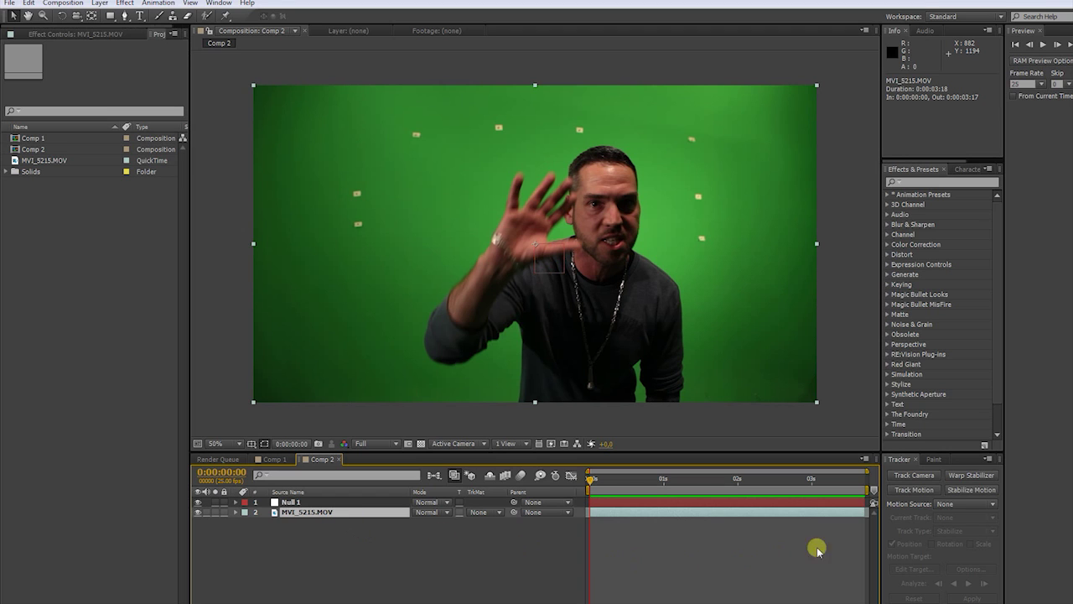
pyautogui.click(902, 491)
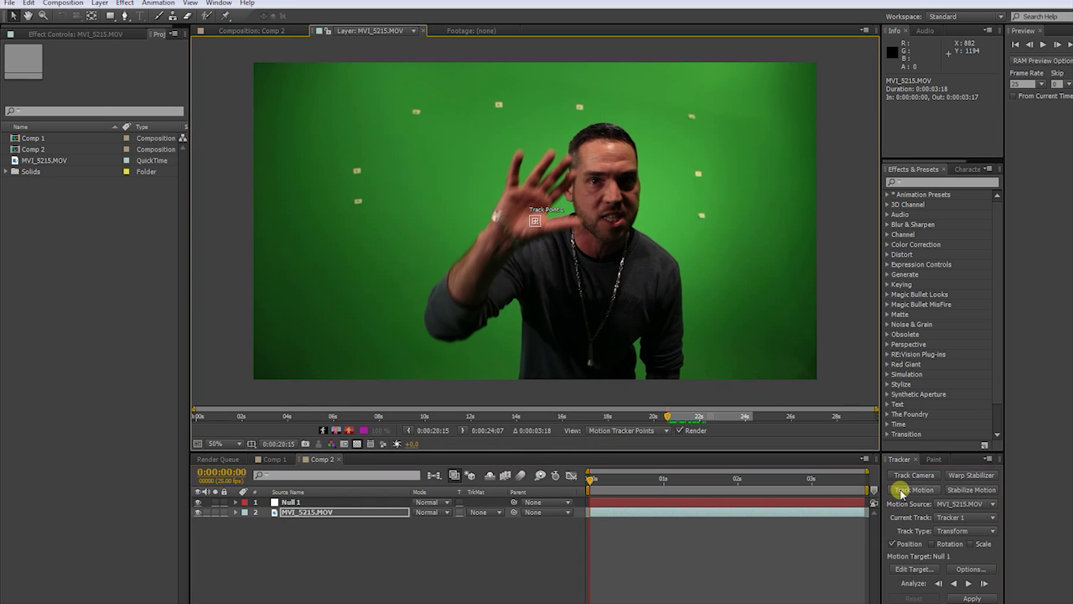
pyautogui.click(932, 546)
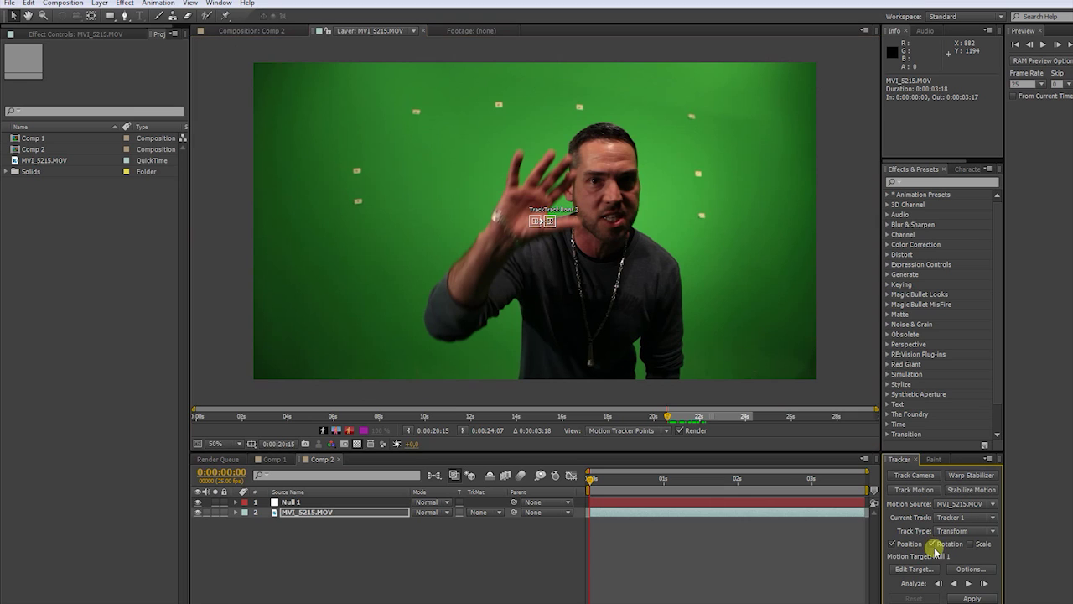
pyautogui.click(982, 546)
pyautogui.click(537, 493)
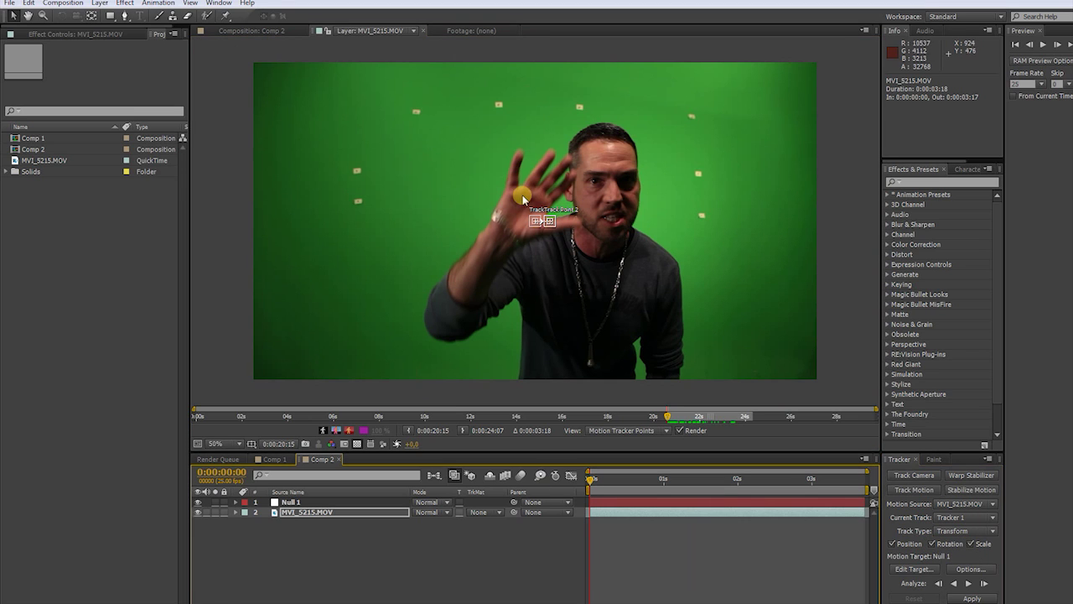
# Place the two track points on the tape markers on either side of the performer and analyze the clip forward.
pyautogui.moveTo(530, 226)
pyautogui.mouseDown()
pyautogui.moveTo(499, 248)
pyautogui.moveTo(540, 220)
pyautogui.moveTo(352, 175)
pyautogui.moveTo(389, 195)
pyautogui.mouseUp()
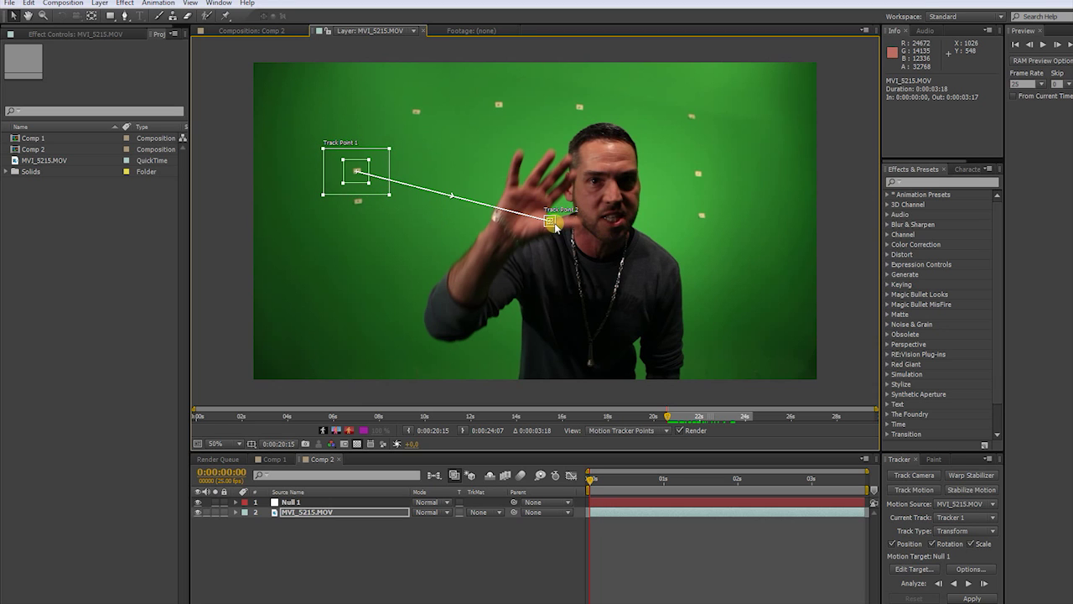
pyautogui.moveTo(554, 228)
pyautogui.mouseDown()
pyautogui.moveTo(573, 244)
pyautogui.moveTo(566, 240)
pyautogui.moveTo(721, 182)
pyautogui.moveTo(705, 176)
pyautogui.moveTo(728, 203)
pyautogui.mouseUp()
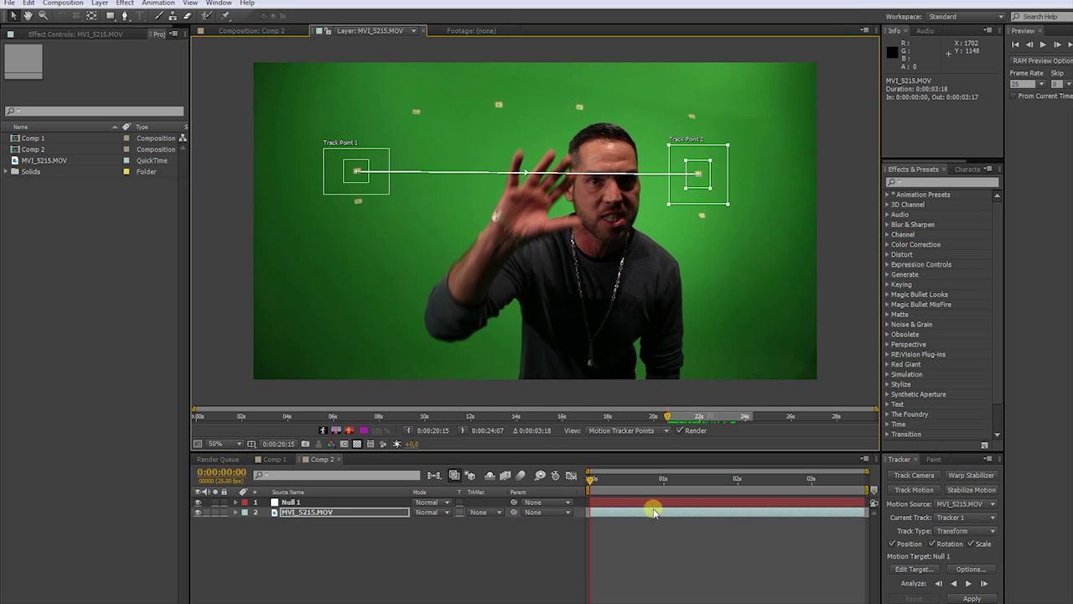
pyautogui.click(968, 584)
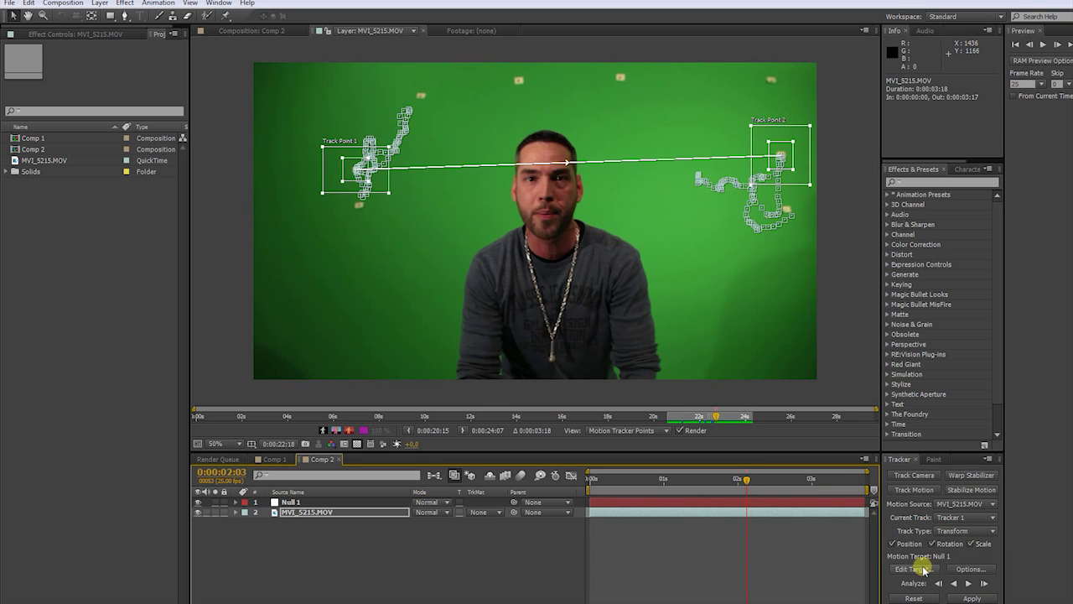
# Set Null 1 as the motion target and apply the tracking data in the X and Y dimensions.
pyautogui.click(915, 570)
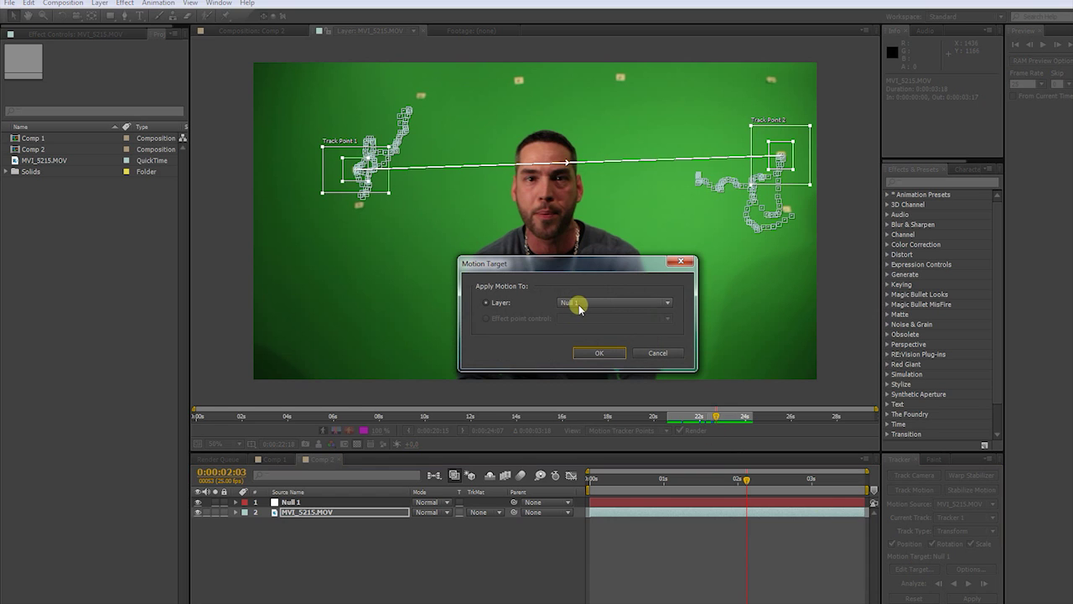
pyautogui.click(599, 353)
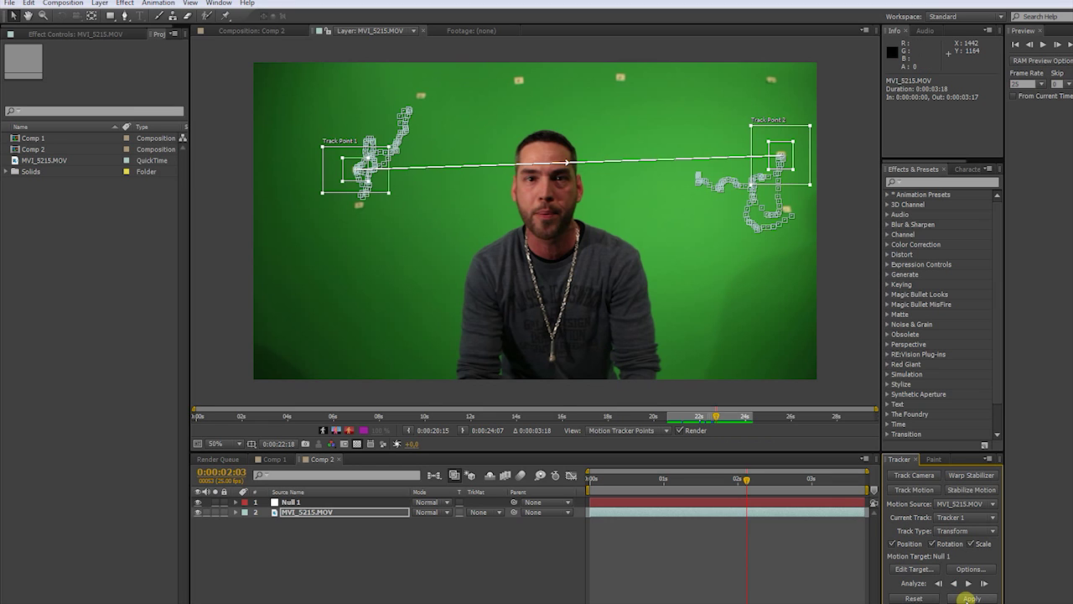
pyautogui.click(972, 598)
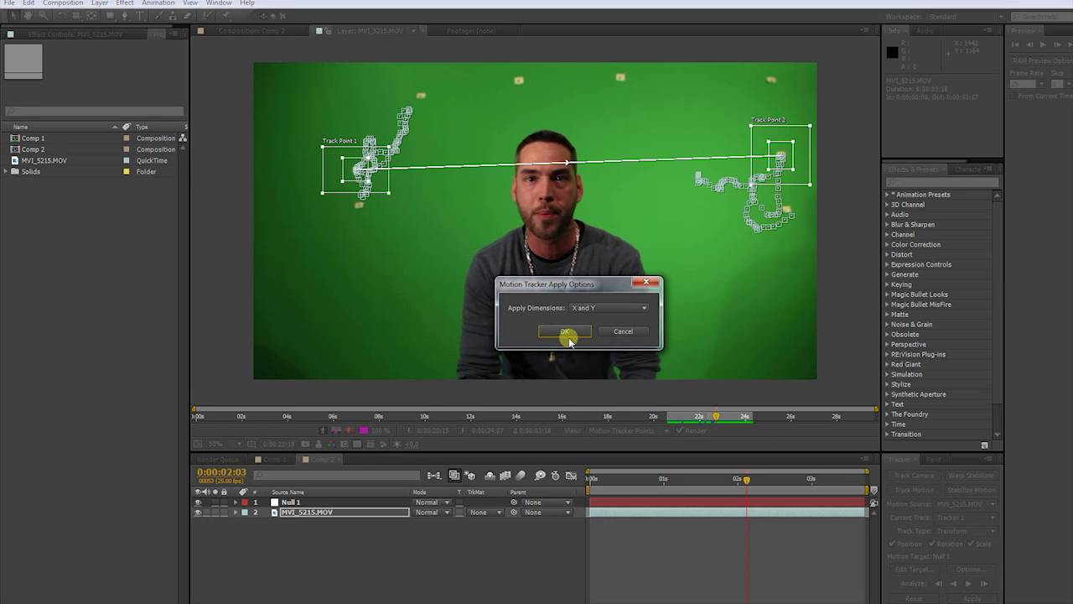
pyautogui.click(634, 308)
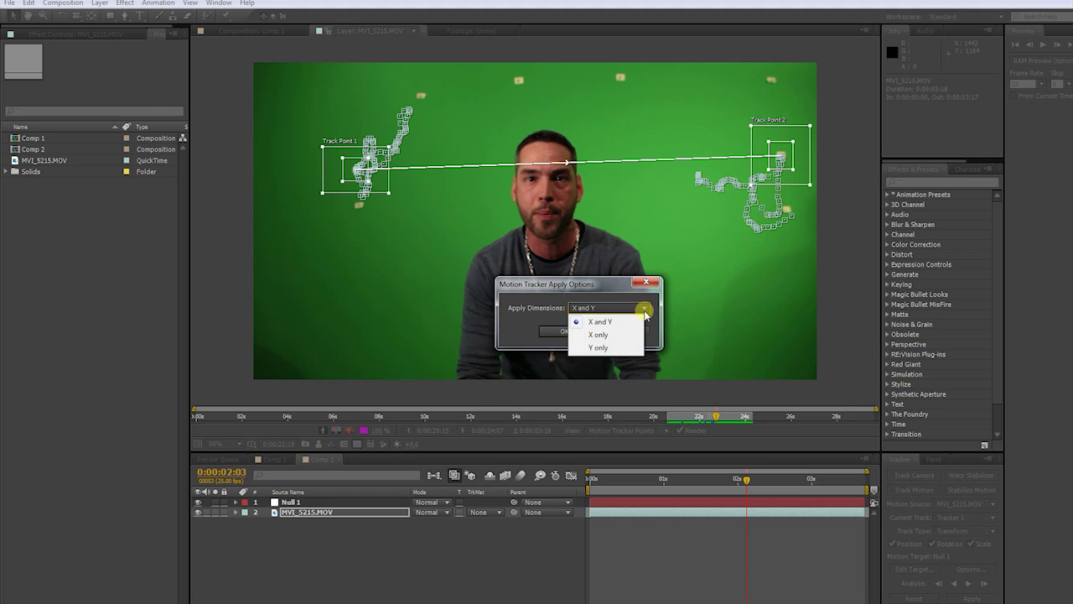
pyautogui.click(639, 322)
pyautogui.click(568, 332)
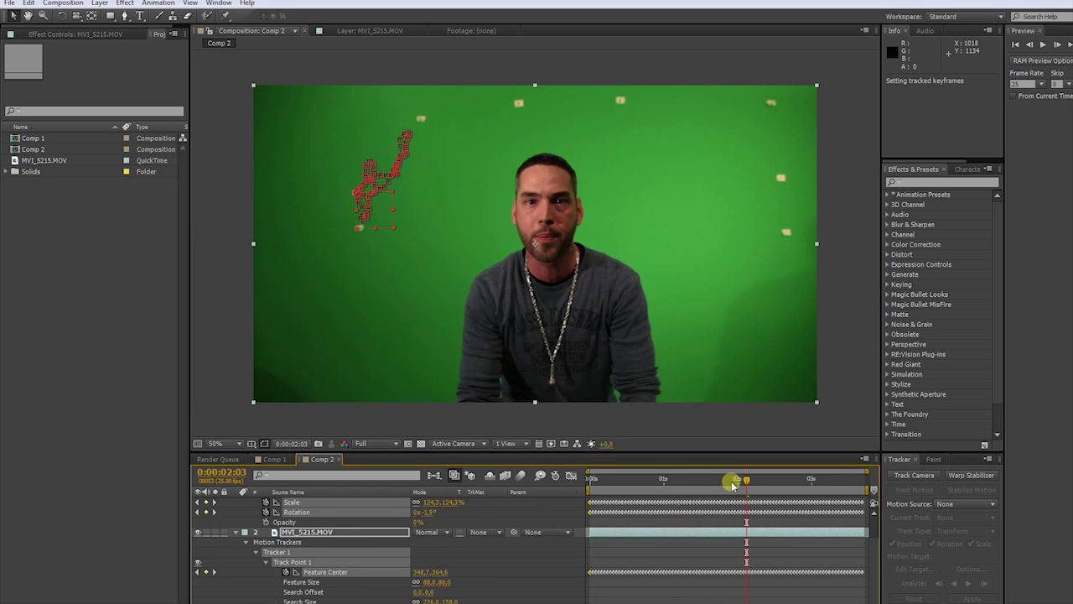
# Check the tracked null at another frame, and collapse the footage layer's properties in the timeline.
pyautogui.moveTo(734, 485)
pyautogui.mouseDown()
pyautogui.moveTo(636, 477)
pyautogui.moveTo(773, 472)
pyautogui.moveTo(736, 474)
pyautogui.mouseUp()
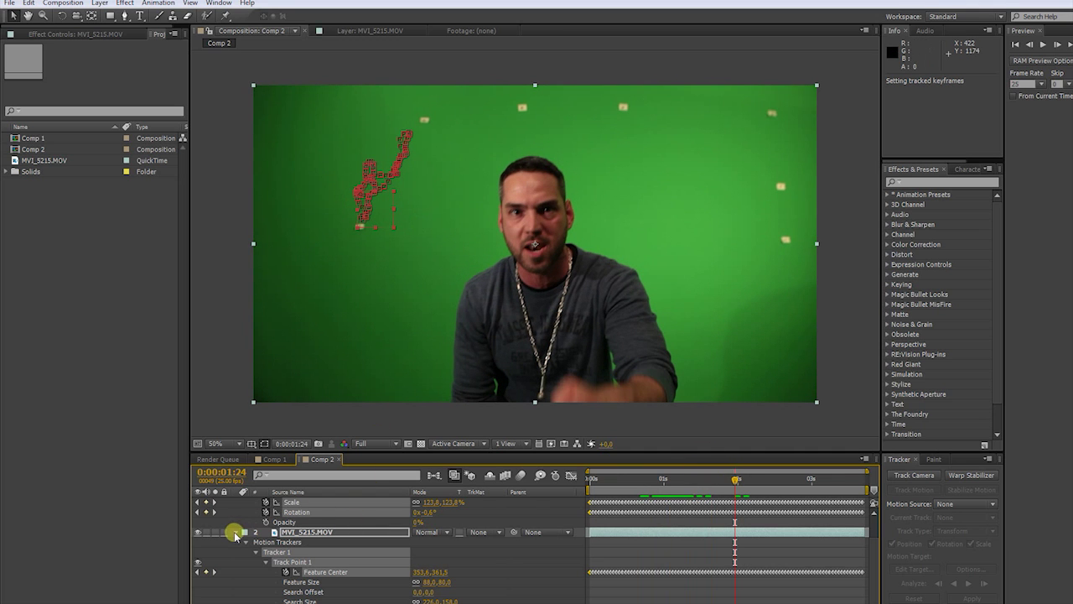
pyautogui.click(236, 531)
pyautogui.click(444, 580)
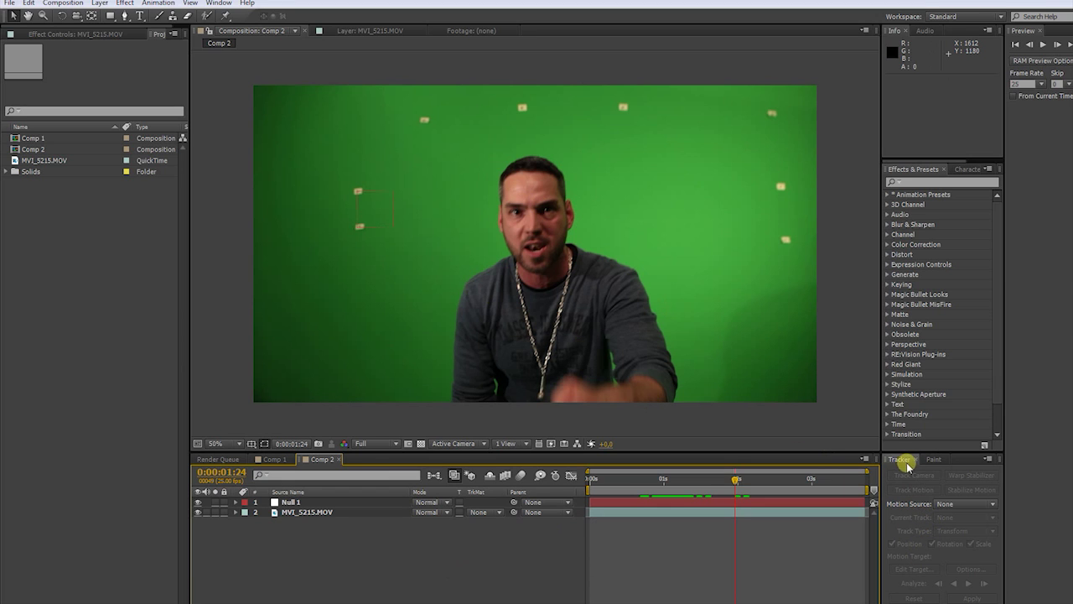
pyautogui.click(226, 4)
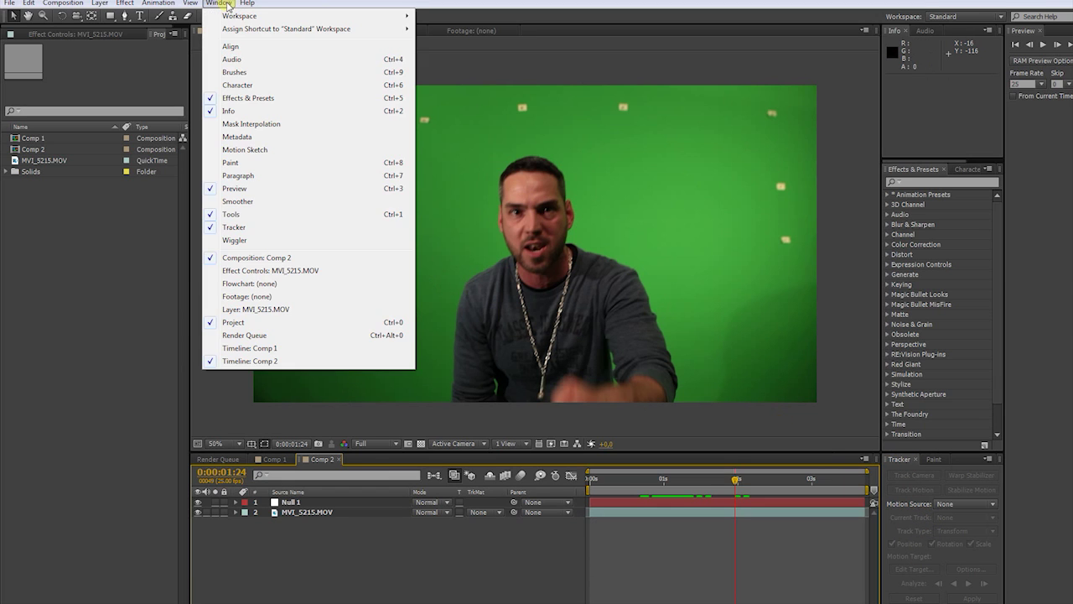
pyautogui.click(234, 227)
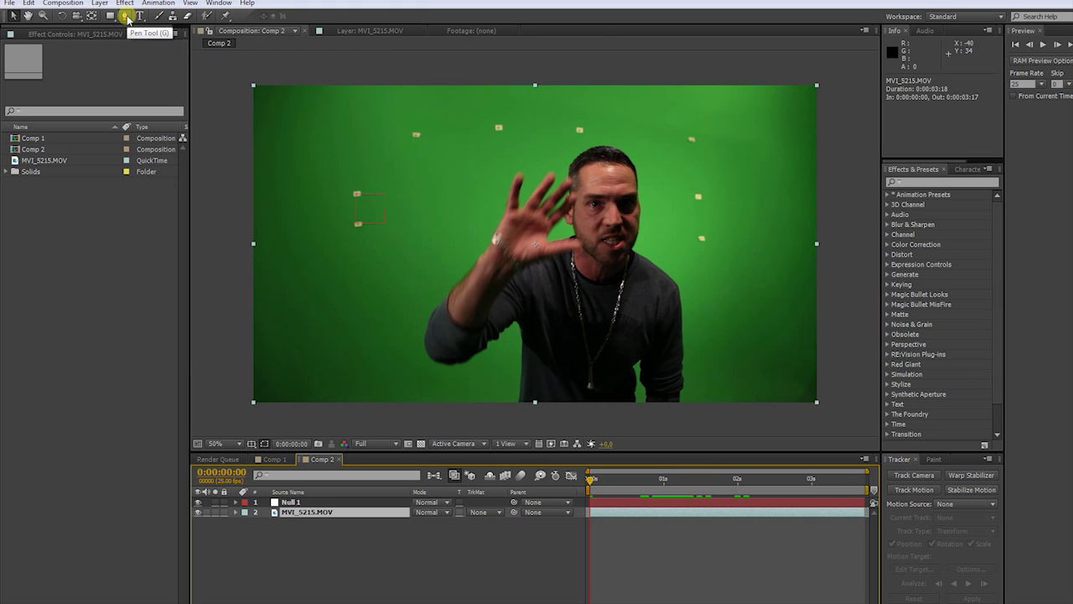
# Draw a closed, loose garbage mask around the performer on the MVI_5215.MOV layer with the Pen tool at the first frame.
pyautogui.click(125, 17)
pyautogui.click(479, 423)
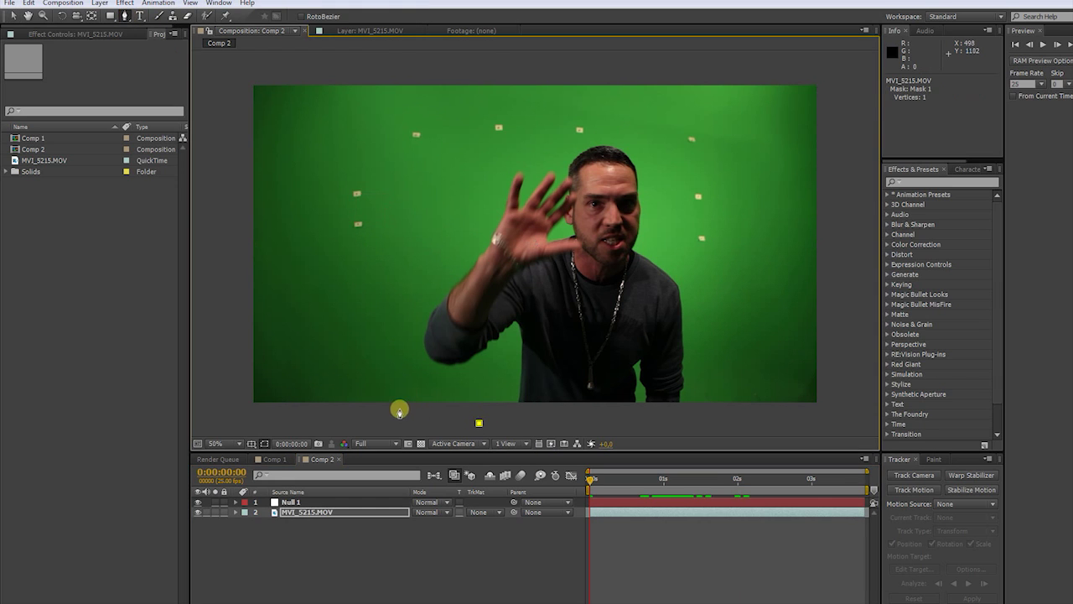
pyautogui.click(394, 401)
pyautogui.click(383, 298)
pyautogui.click(458, 157)
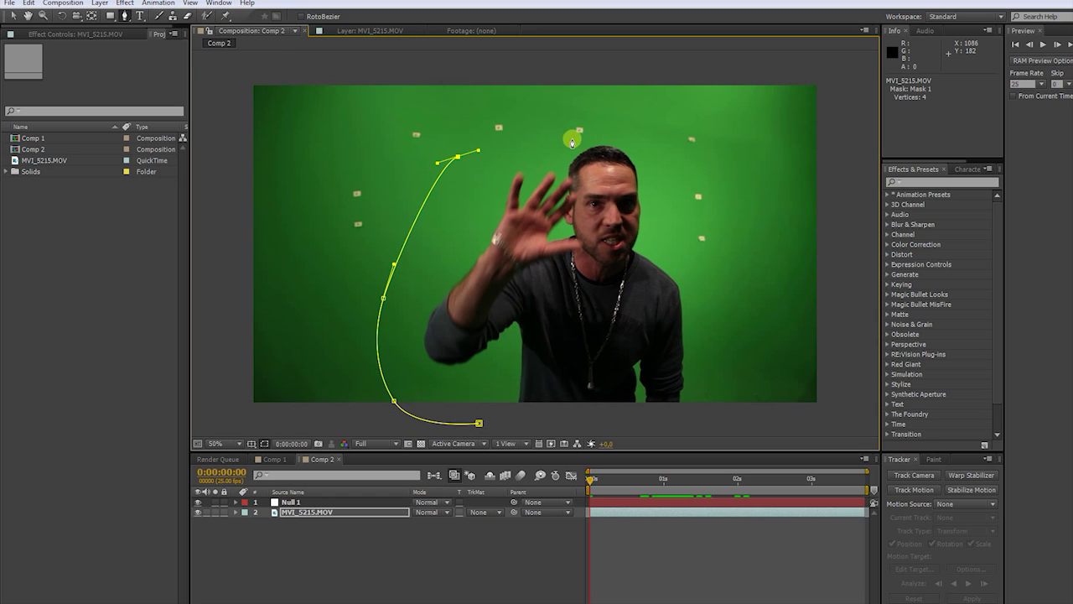
pyautogui.click(573, 138)
pyautogui.click(643, 139)
pyautogui.click(677, 174)
pyautogui.click(681, 250)
pyautogui.click(729, 356)
pyautogui.click(721, 429)
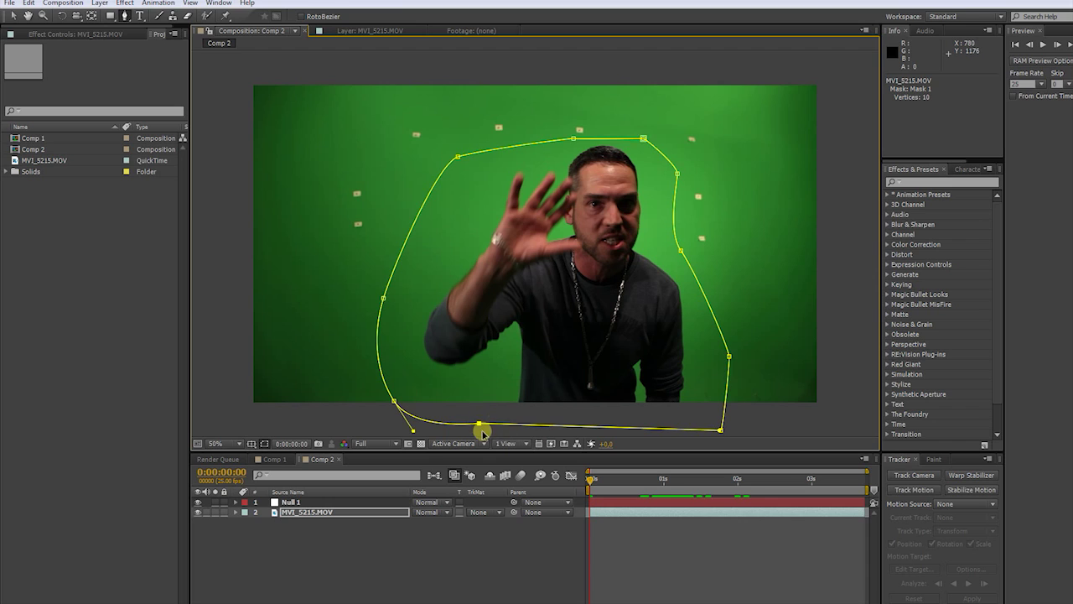
pyautogui.click(479, 423)
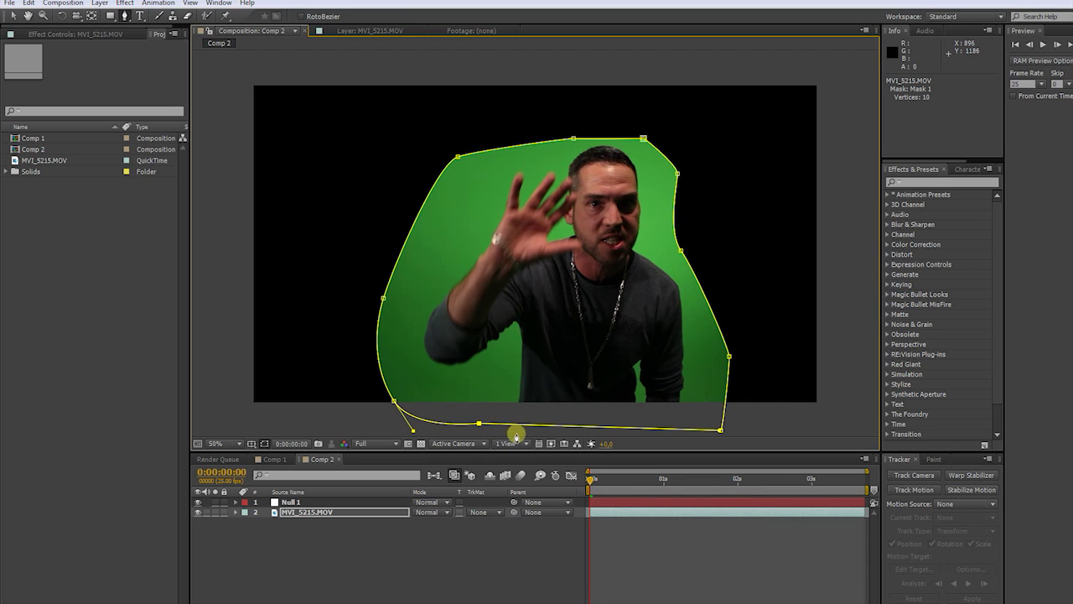
# Enable Mask Path keyframing at the first frame and reshape the mask's upper edge over the following frames to follow the performer.
pyautogui.press('m')
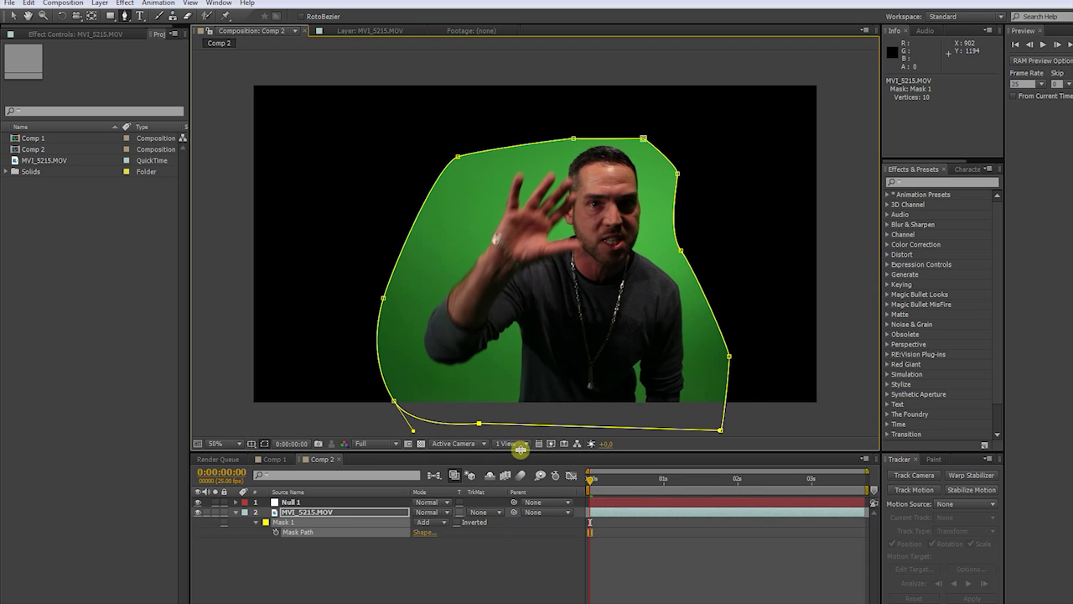
pyautogui.click(276, 534)
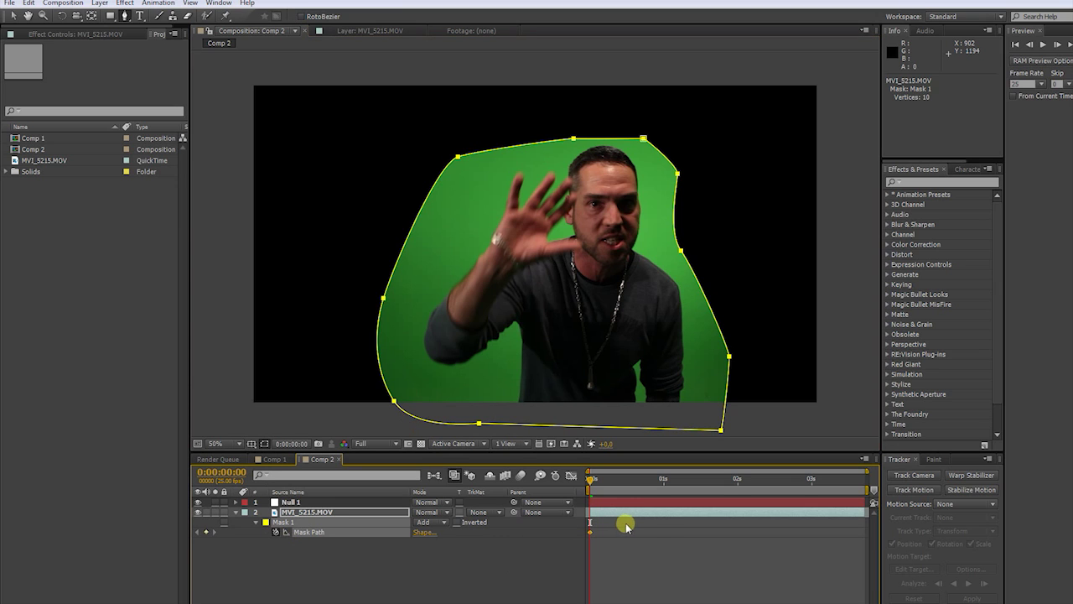
pyautogui.press('pagedown')
pyautogui.press('pagedown')
pyautogui.press('pagedown')
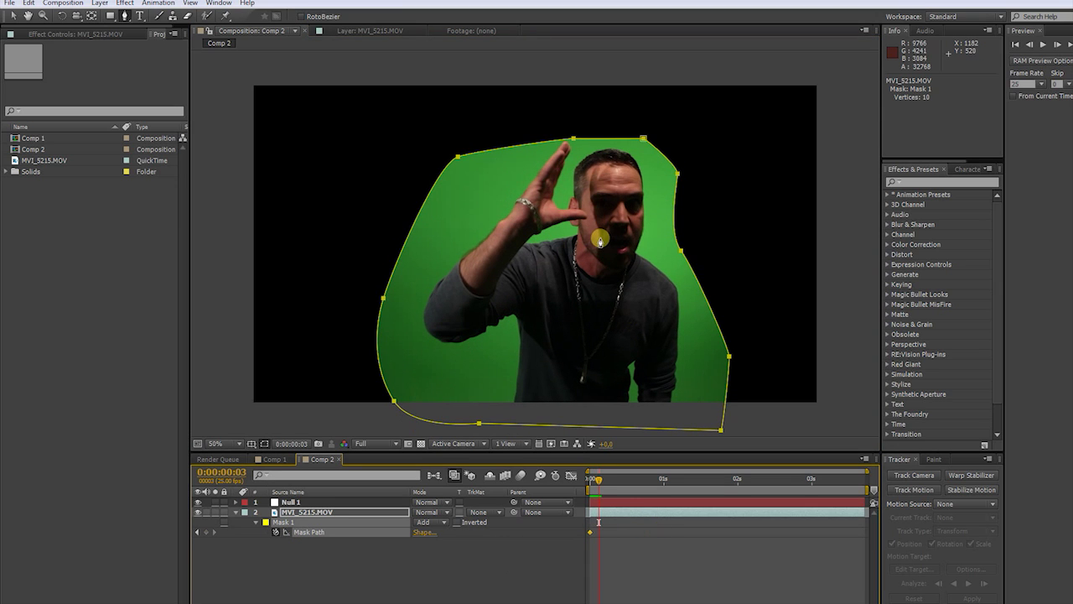
pyautogui.press('v')
pyautogui.click(538, 258)
pyautogui.press('pagedown')
pyautogui.press('pagedown')
pyautogui.press('pagedown')
pyautogui.press('pagedown')
pyautogui.press('pagedown')
pyautogui.press('pagedown')
pyautogui.press('pagedown')
pyautogui.press('pagedown')
pyautogui.moveTo(574, 138); pyautogui.dragTo(565, 143)
# Advance through the clip and keyframe the mask's lower-left, upper-right and right-side points around the moving performer.
pyautogui.press('pagedown')
pyautogui.press('pagedown')
pyautogui.press('pagedown')
pyautogui.press('pagedown')
pyautogui.press('pagedown')
pyautogui.press('pagedown')
pyautogui.press('pagedown')
pyautogui.press('pagedown')
pyautogui.press('pagedown')
pyautogui.press('pagedown')
pyautogui.press('pagedown')
pyautogui.press('pagedown')
pyautogui.press('pagedown')
pyautogui.press('pagedown')
pyautogui.moveTo(394, 401); pyautogui.dragTo(406, 396)
pyautogui.moveTo(643, 139); pyautogui.dragTo(631, 180)
pyautogui.press('pagedown')
pyautogui.press('pagedown')
pyautogui.press('pagedown')
pyautogui.press('pagedown')
pyautogui.press('pagedown')
pyautogui.press('pagedown')
pyautogui.press('pagedown')
pyautogui.press('pagedown')
# Continue past the two-second mark and pull the mask's left edge inward toward the performer.
pyautogui.press('pagedown')
pyautogui.press('pagedown')
pyautogui.press('pagedown')
pyautogui.press('pagedown')
pyautogui.press('pagedown')
pyautogui.press('pagedown')
pyautogui.press('pagedown')
pyautogui.moveTo(663, 270); pyautogui.dragTo(663, 291)
pyautogui.press('pagedown')
pyautogui.press('pagedown')
pyautogui.press('pagedown')
pyautogui.press('pagedown')
pyautogui.press('pagedown')
pyautogui.press('pagedown')
pyautogui.press('pagedown')
pyautogui.press('pagedown')
pyautogui.press('pagedown')
pyautogui.press('pagedown')
pyautogui.press('pagedown')
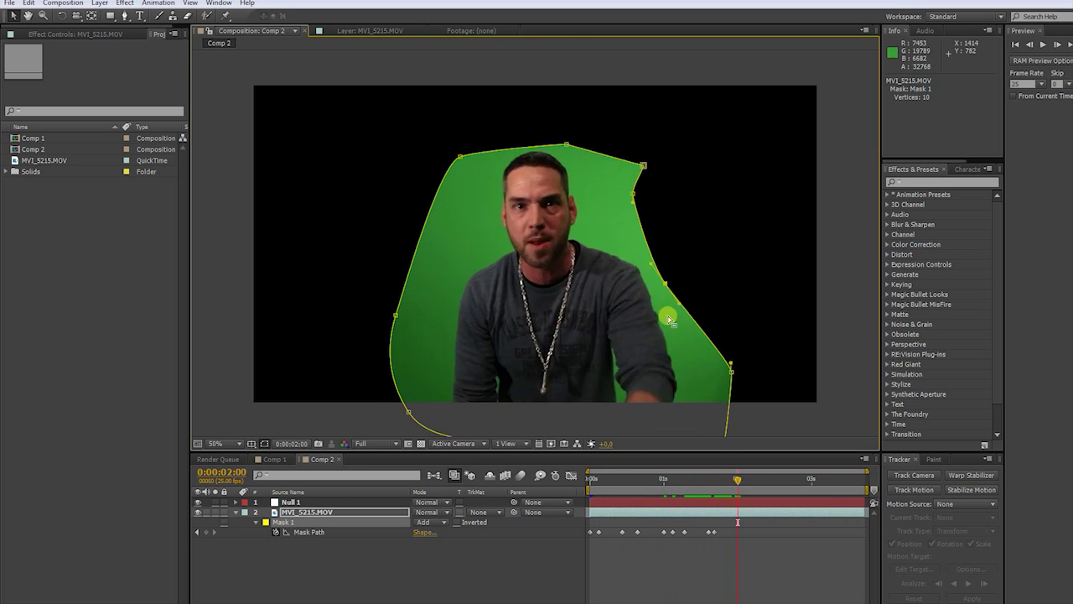
pyautogui.press('pagedown')
pyautogui.press('pagedown')
pyautogui.press('pagedown')
pyautogui.press('pagedown')
pyautogui.press('pagedown')
pyautogui.press('pagedown')
pyautogui.press('pagedown')
pyautogui.press('pagedown')
pyautogui.press('pagedown')
pyautogui.press('pagedown')
pyautogui.press('pagedown')
pyautogui.press('pagedown')
pyautogui.moveTo(400, 313); pyautogui.dragTo(417, 325)
pyautogui.press('pagedown')
pyautogui.press('pagedown')
pyautogui.press('pagedown')
pyautogui.press('pagedown')
pyautogui.press('pagedown')
pyautogui.press('pagedown')
pyautogui.press('pagedown')
pyautogui.press('pagedown')
pyautogui.press('pagedown')
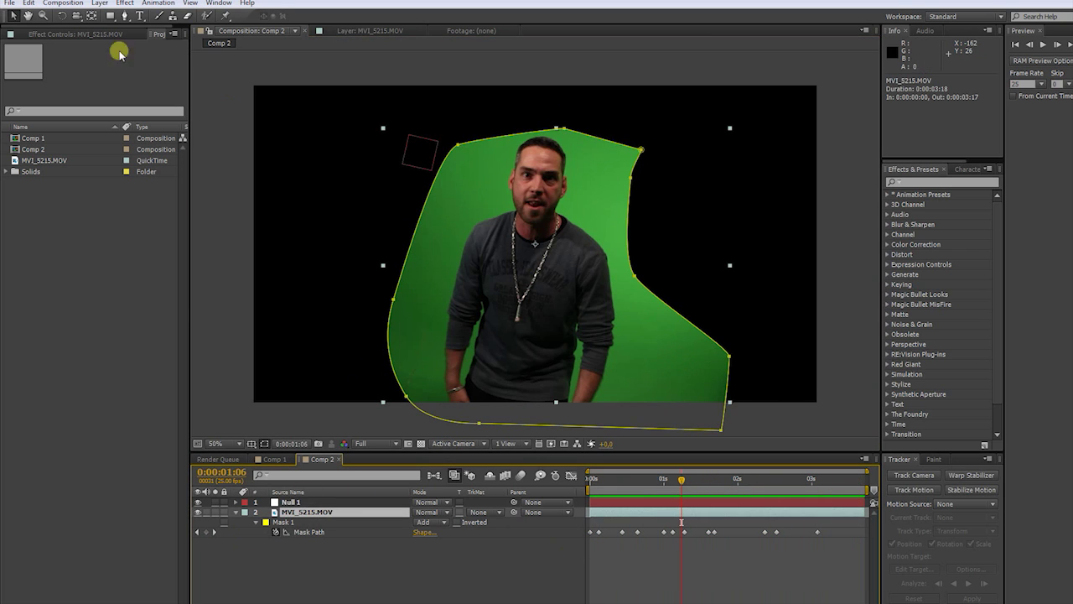
# Apply the Keylight (1.2) effect to the footage layer and sample the green backdrop beside the performer as the Screen Colour.
pyautogui.click(124, 3)
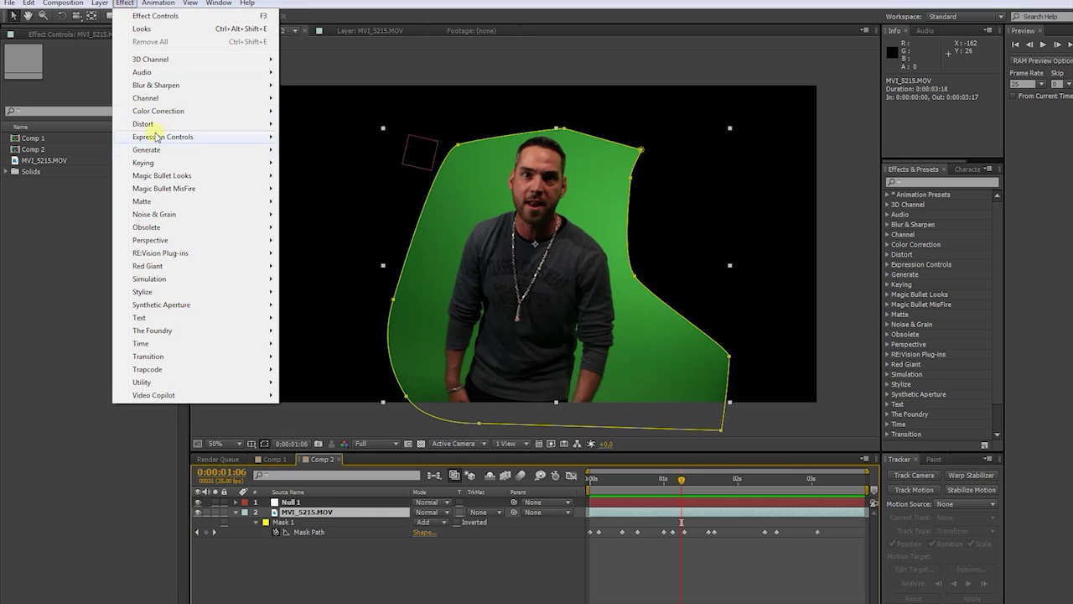
pyautogui.moveTo(266, 161)
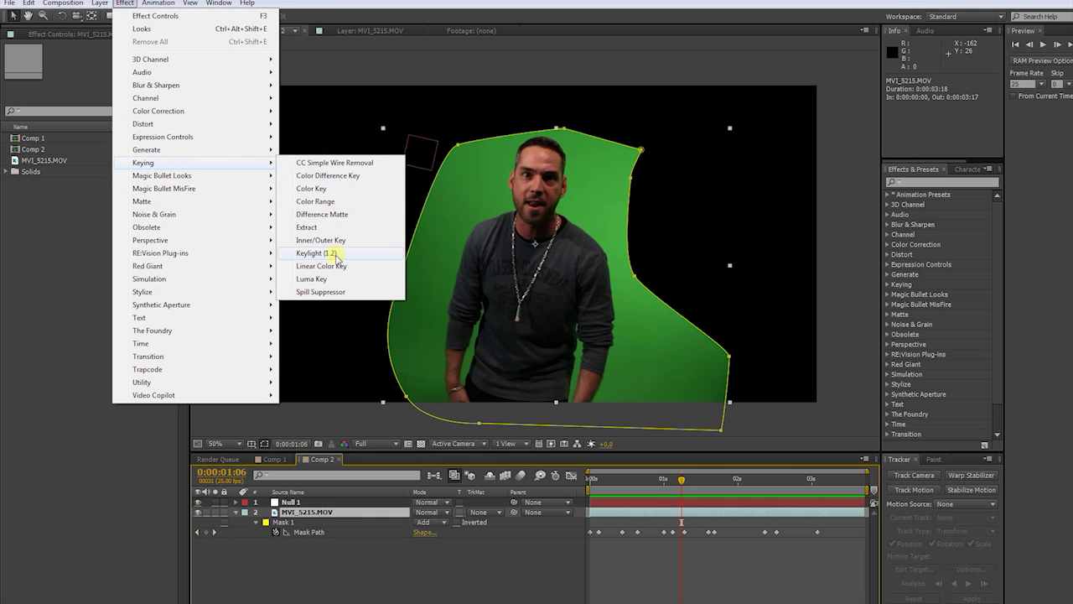
pyautogui.click(312, 254)
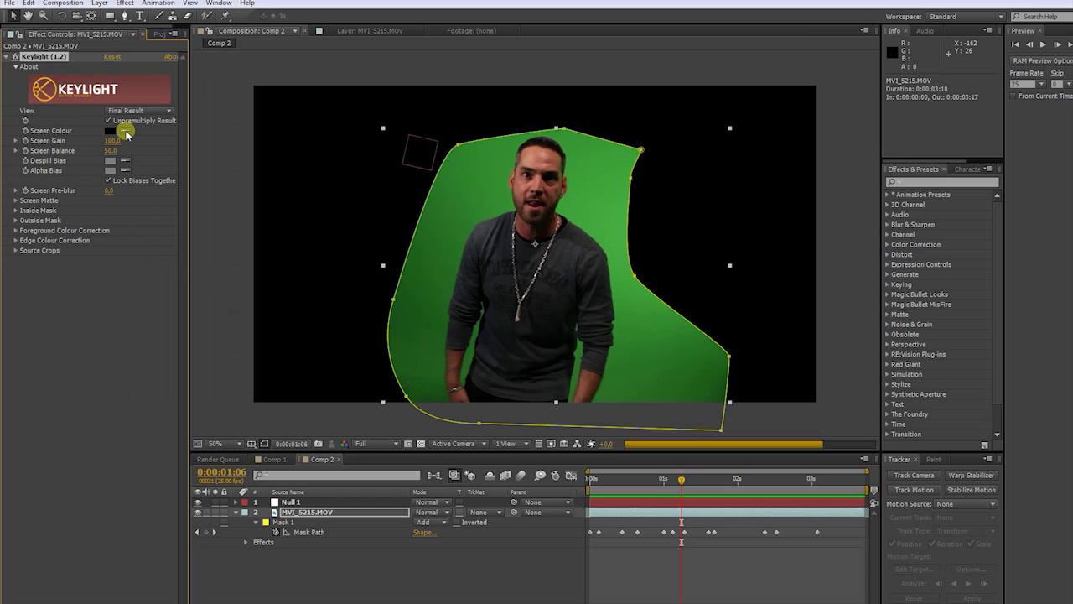
pyautogui.click(127, 133)
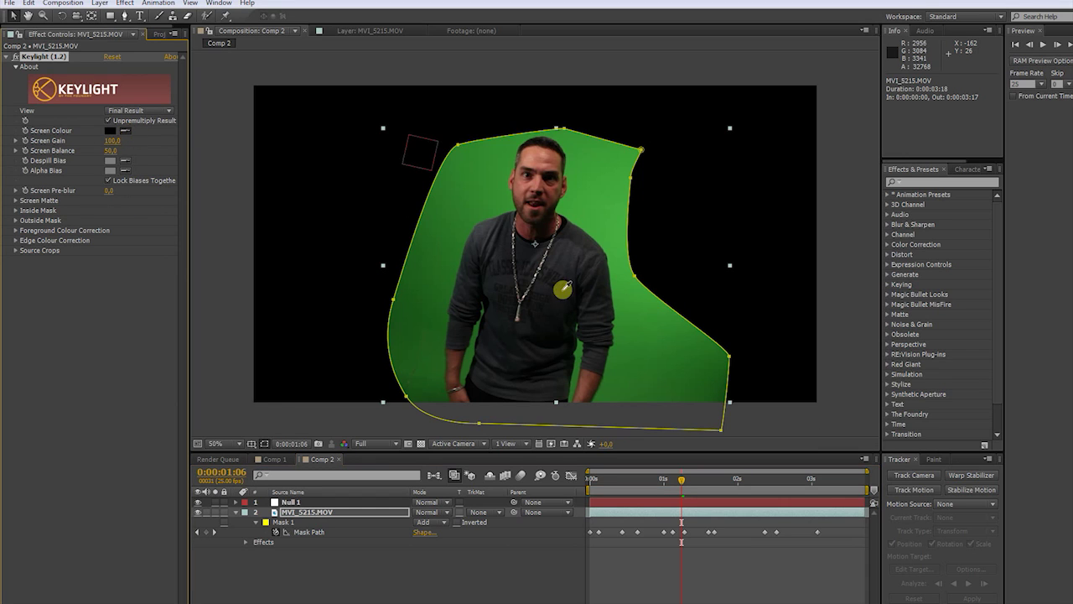
pyautogui.click(620, 251)
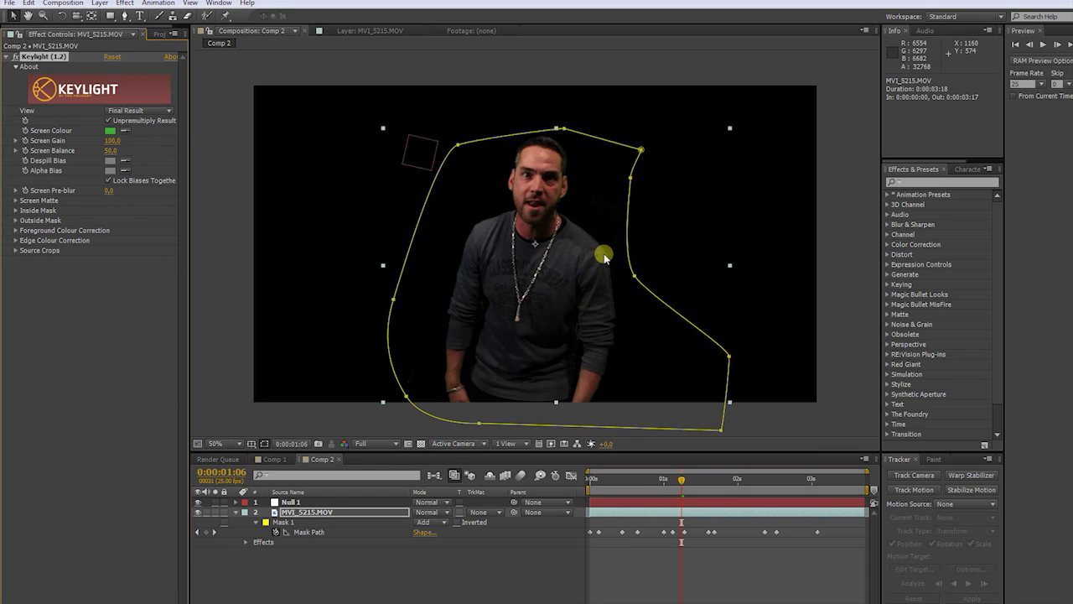
# Switch the Keylight view to Screen Matte, then set Screen Gain to 136 and Screen Pre-blur to 0.1.
pyautogui.click(137, 111)
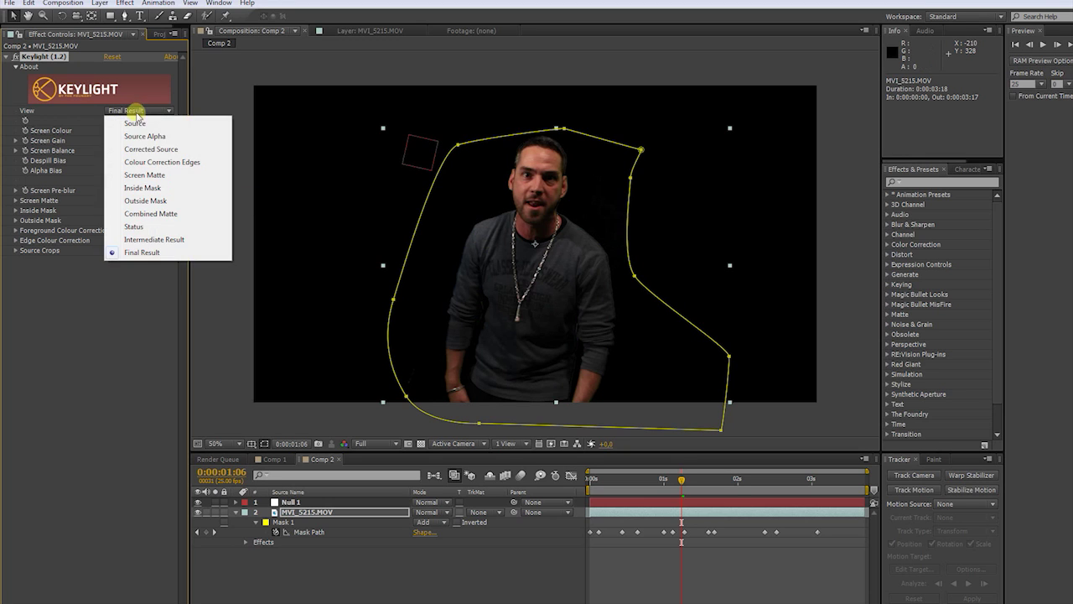
pyautogui.click(145, 175)
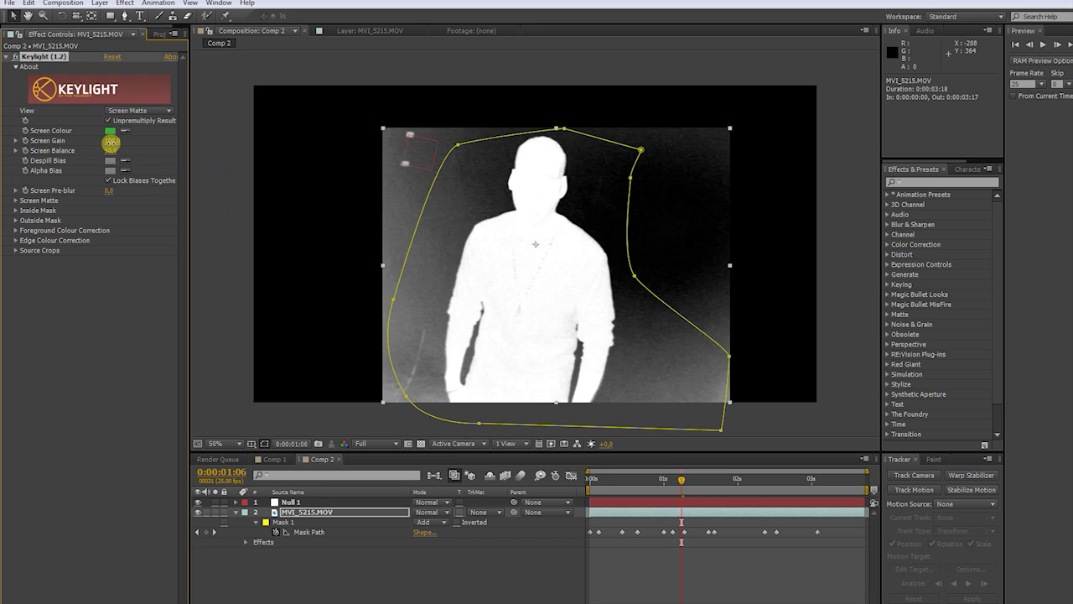
pyautogui.moveTo(110, 143); pyautogui.dragTo(137, 149)
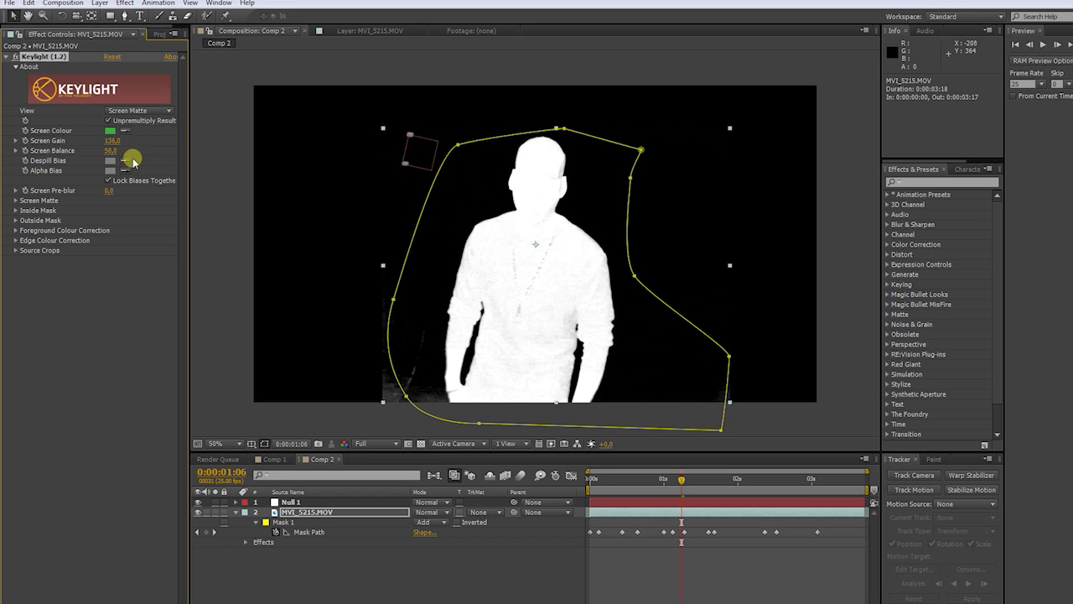
pyautogui.click(110, 190)
pyautogui.click(59, 322)
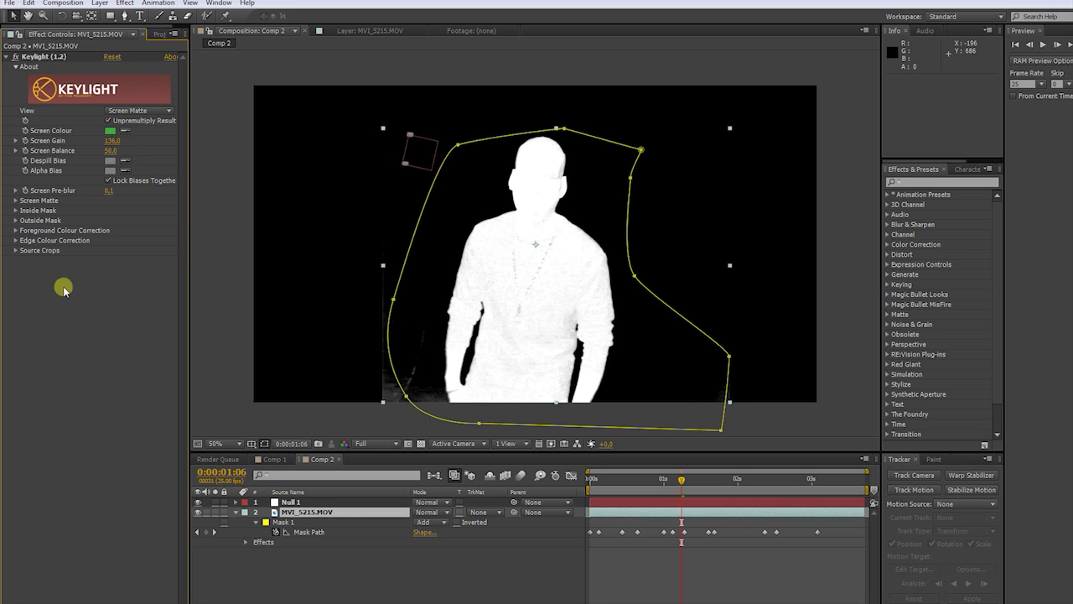
# In the Screen Matte settings, set Replace Method to Hard Colour, Clip Black 31.4, Clip White 71.4, Screen Shrink/Grow -0.9 and Screen Softness 0.3.
pyautogui.click(16, 201)
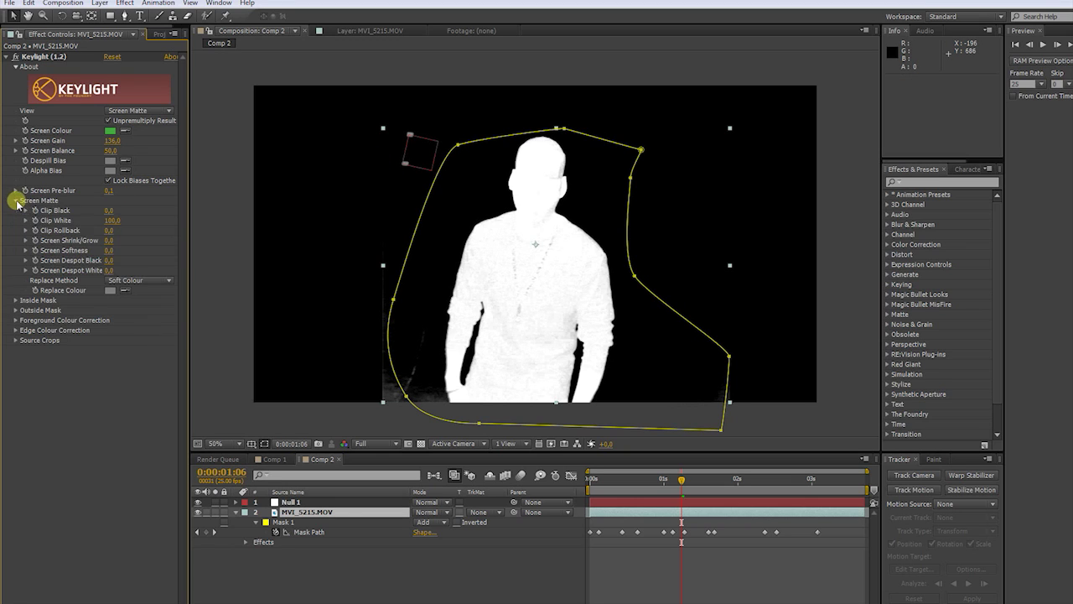
pyautogui.click(138, 280)
pyautogui.click(138, 323)
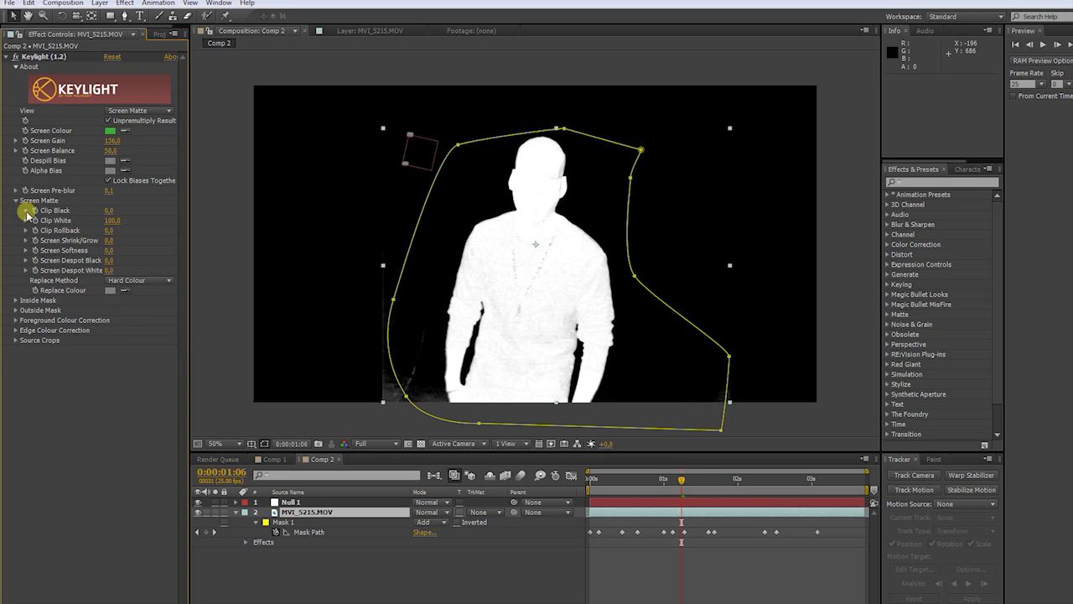
pyautogui.click(26, 211)
pyautogui.click(26, 237)
pyautogui.moveTo(64, 228); pyautogui.dragTo(82, 230)
pyautogui.moveTo(156, 248); pyautogui.dragTo(106, 280)
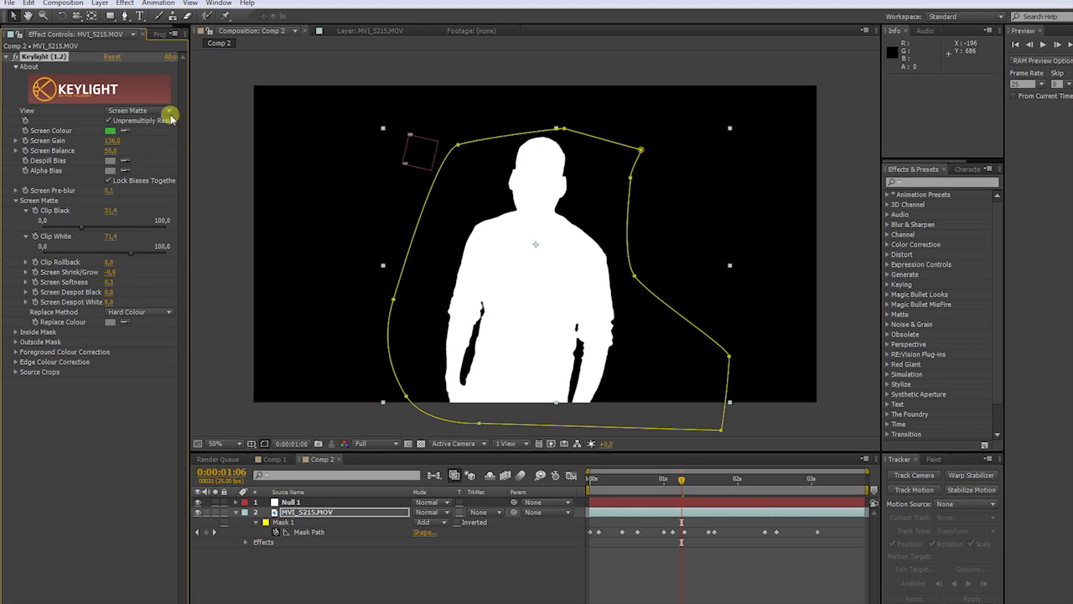
# Return the Keylight view to Final Result and check the keyed performer around 0:00:01:02 with nothing selected.
pyautogui.click(168, 111)
pyautogui.click(166, 255)
pyautogui.click(457, 602)
pyautogui.moveTo(672, 481); pyautogui.dragTo(650, 495)
pyautogui.click(661, 577)
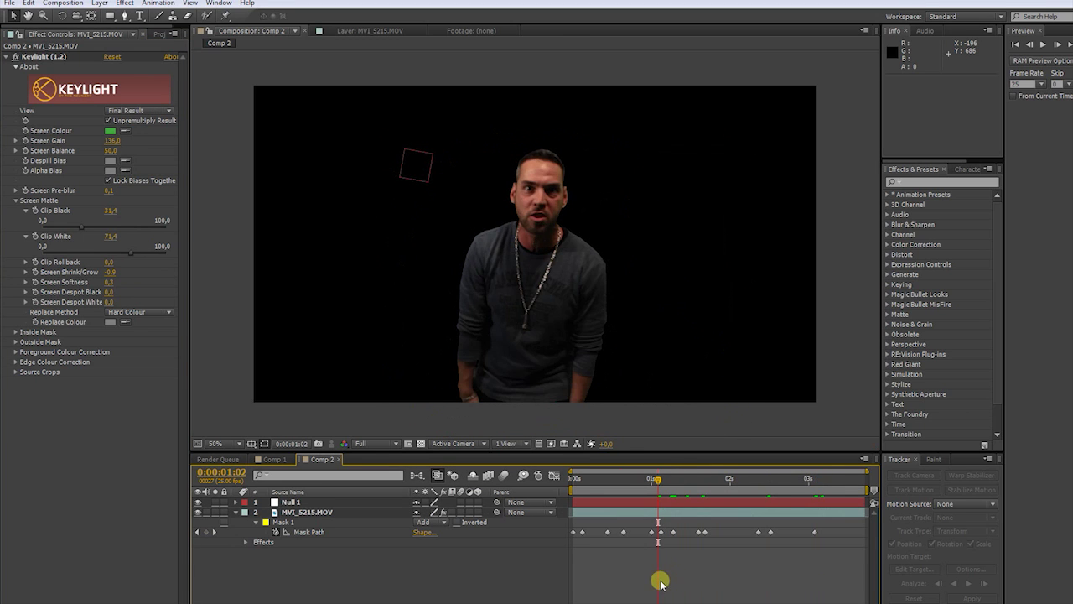
# Set the footage's Mask 1 mode to None and try removing the tracking markers with Screen Despot White at 9.0.
pyautogui.click(333, 519)
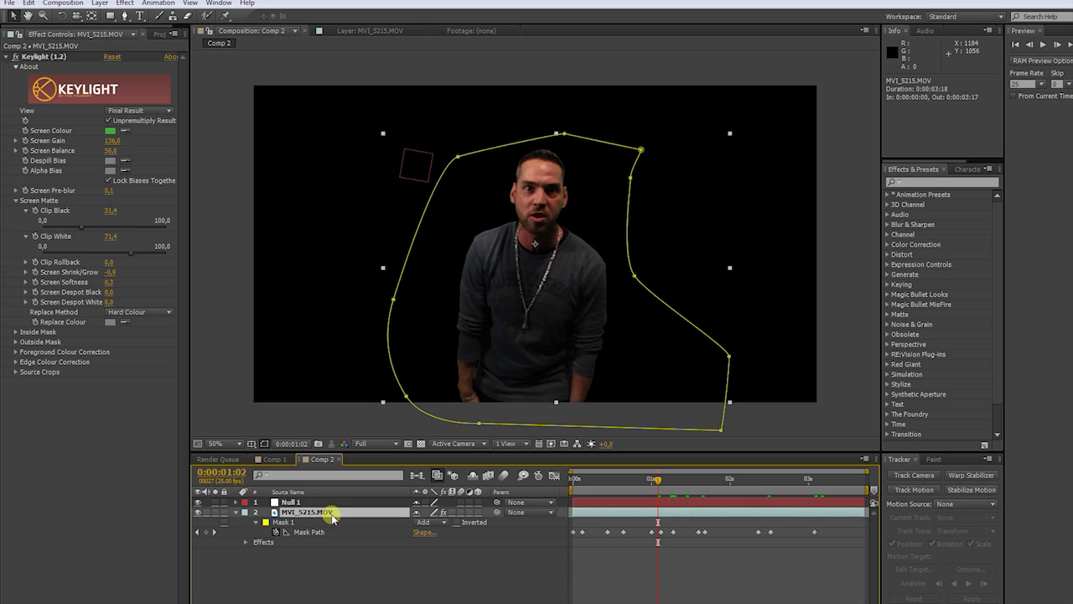
pyautogui.click(430, 522)
pyautogui.click(441, 535)
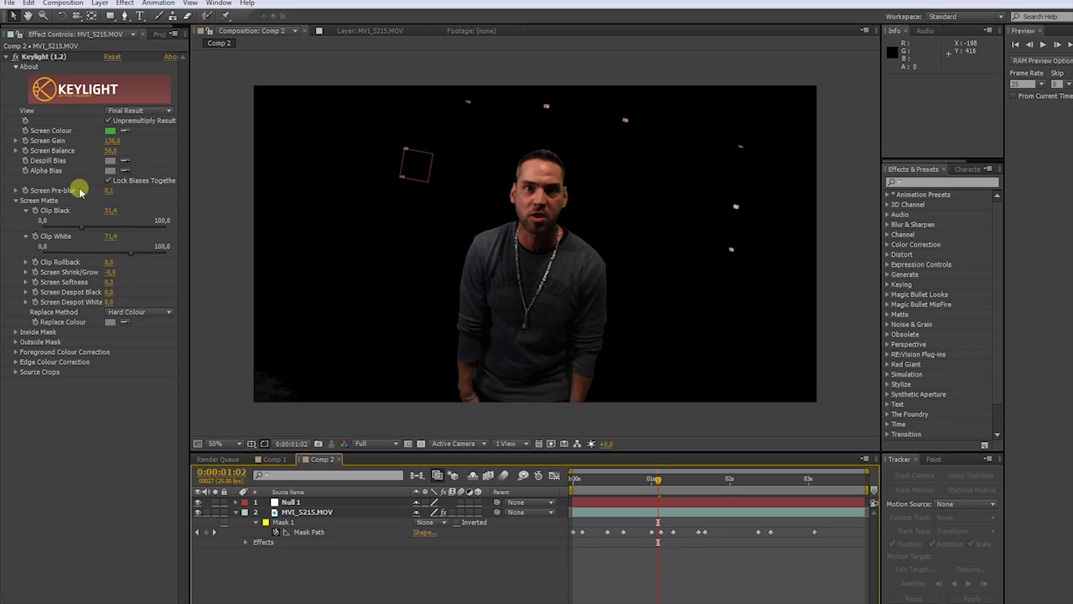
pyautogui.click(26, 292)
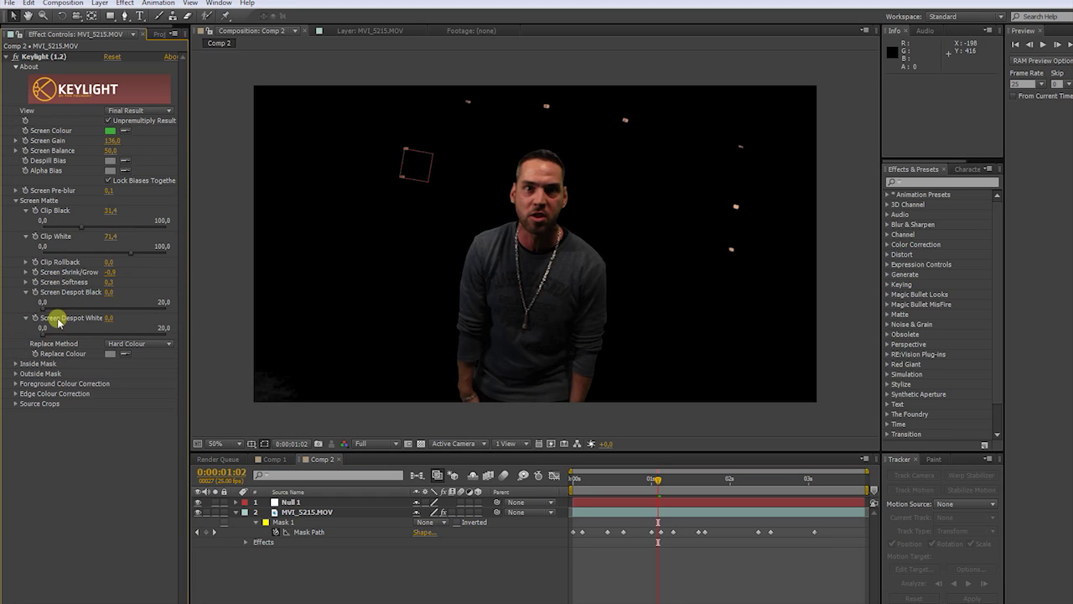
pyautogui.moveTo(42, 335); pyautogui.dragTo(98, 338)
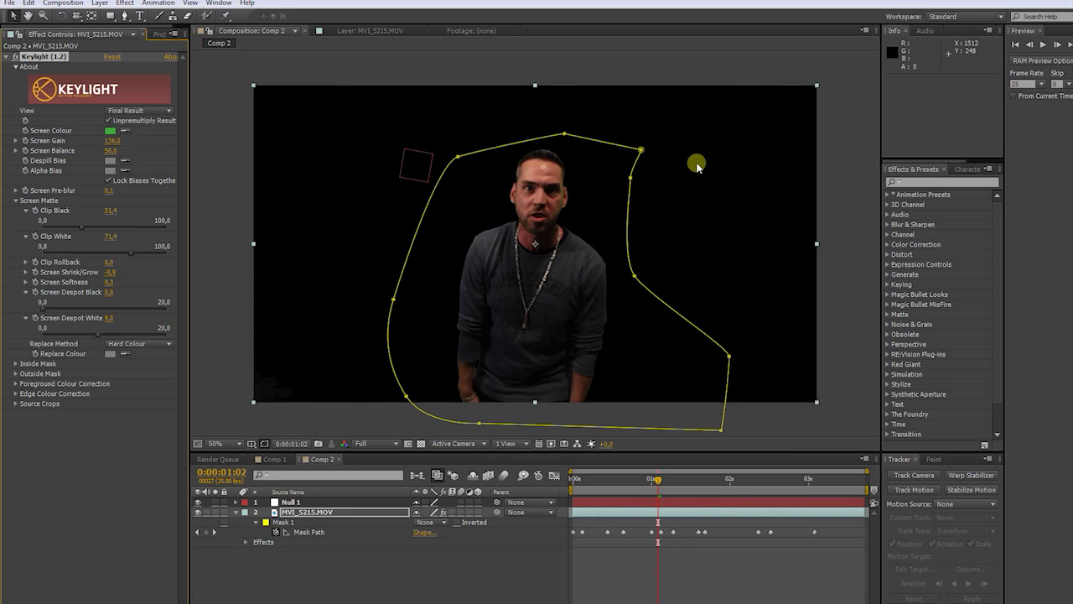
# Undo the Screen Despot White changes and set the Mask 1 mode back to Add.
pyautogui.hotkey('ctrl', 'z')
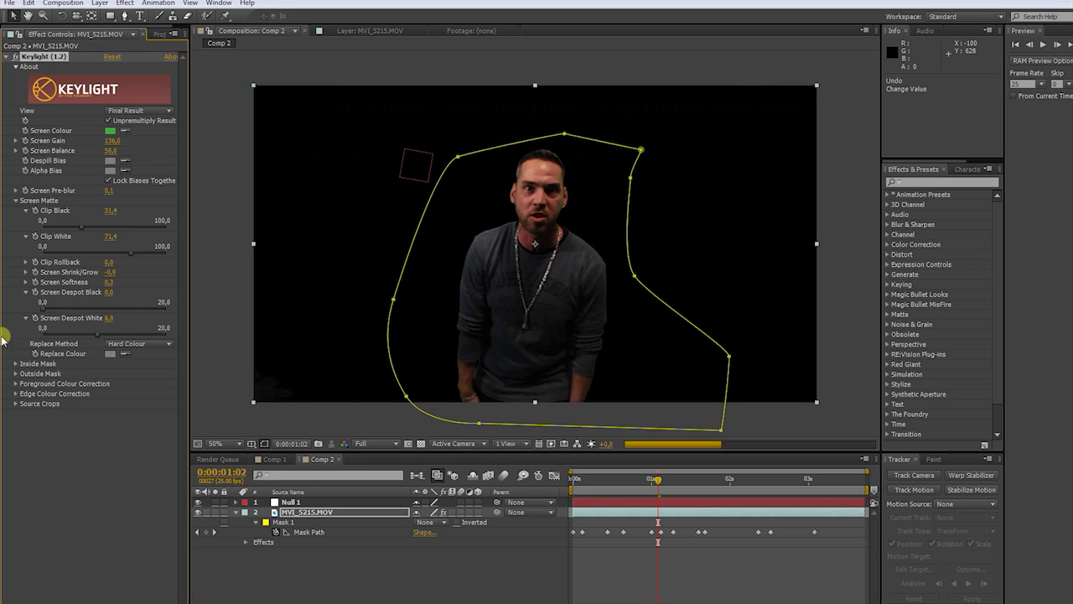
pyautogui.click(443, 579)
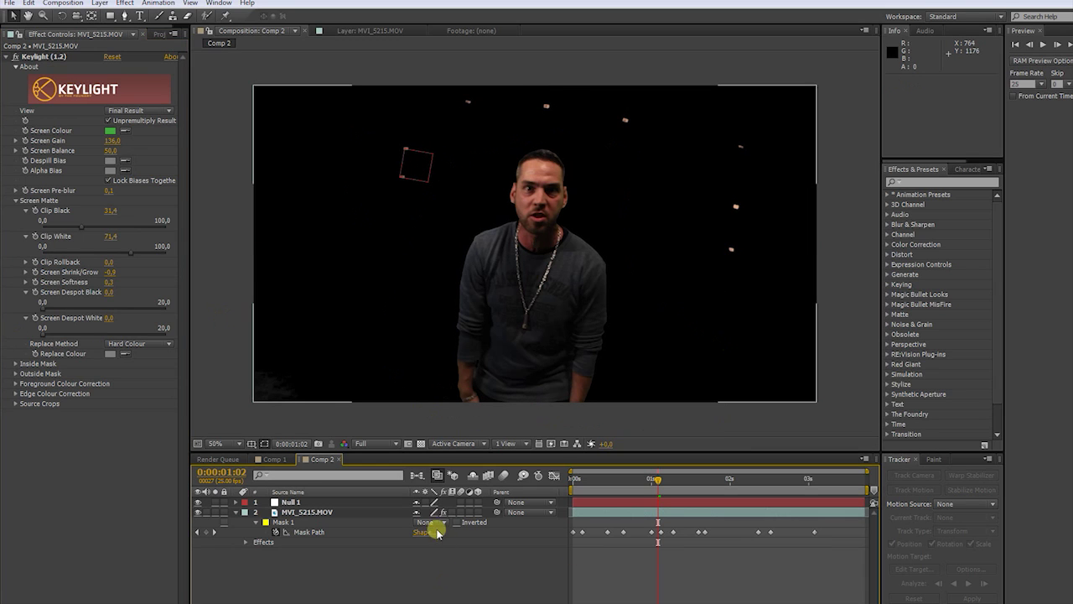
pyautogui.click(431, 522)
pyautogui.click(444, 547)
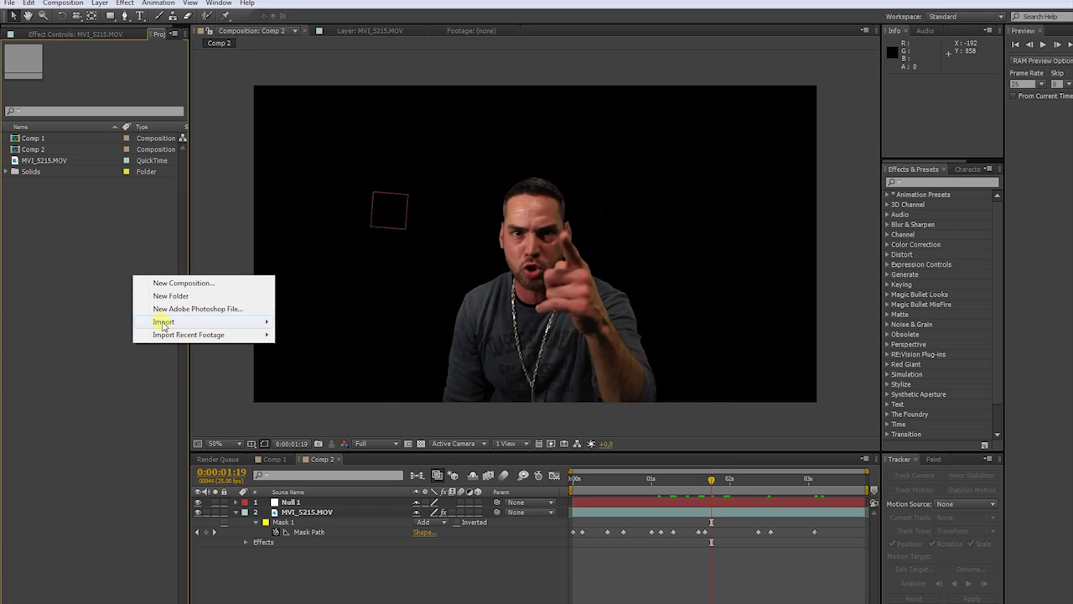
# Import OTF_Spooky_Toned_01.jpg into the project and place it in Comp 2 beneath the footage layer.
pyautogui.moveTo(256, 321)
pyautogui.click(291, 325)
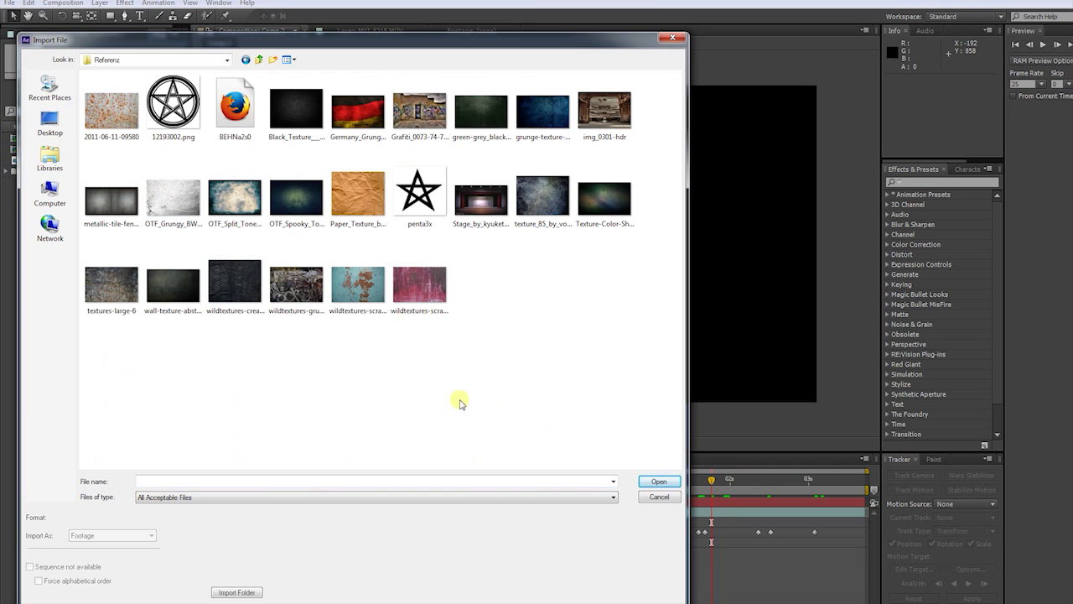
pyautogui.doubleClick(296, 197)
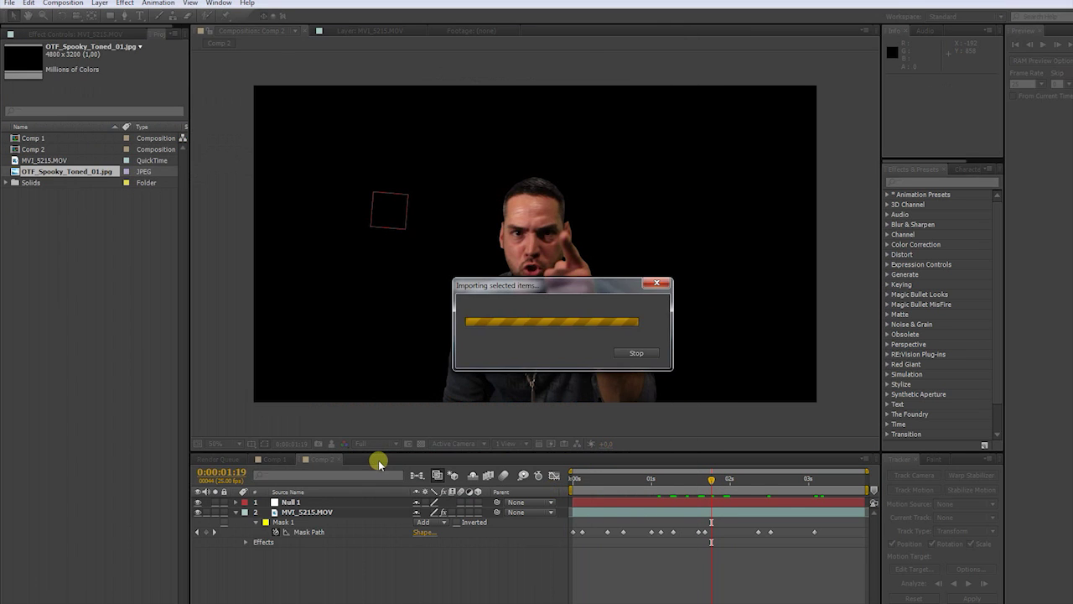
pyautogui.click(31, 223)
pyautogui.moveTo(15, 174); pyautogui.dragTo(243, 554)
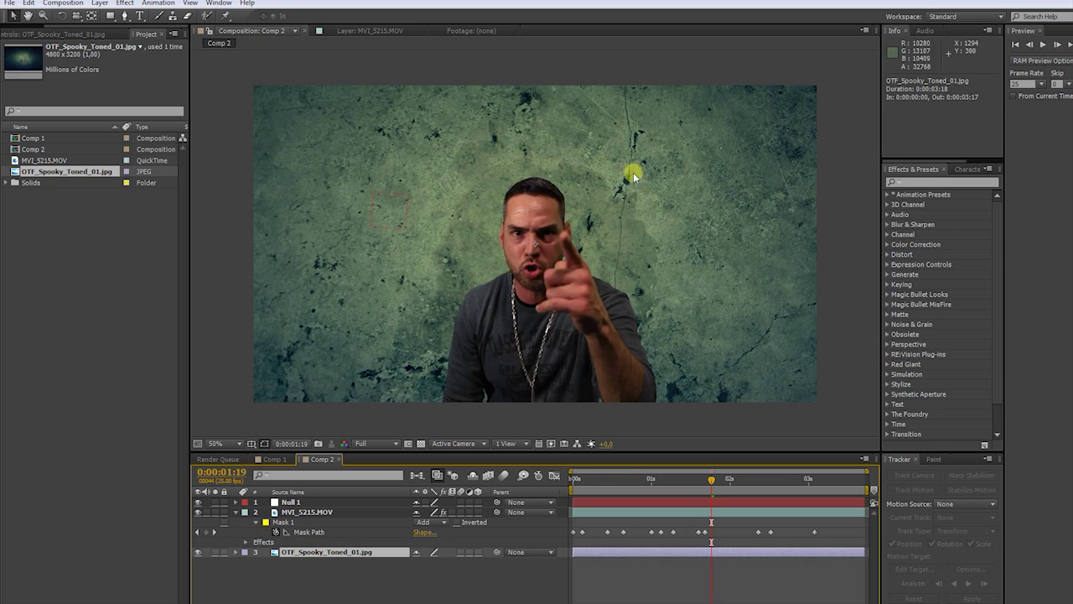
# Scale the background image down around its centre to about 1.6 times the composition's width.
pyautogui.scroll(-4, 635, 176)
pyautogui.moveTo(712, 245); pyautogui.dragTo(647, 280)
pyautogui.scroll(1, 608, 280)
pyautogui.click(439, 597)
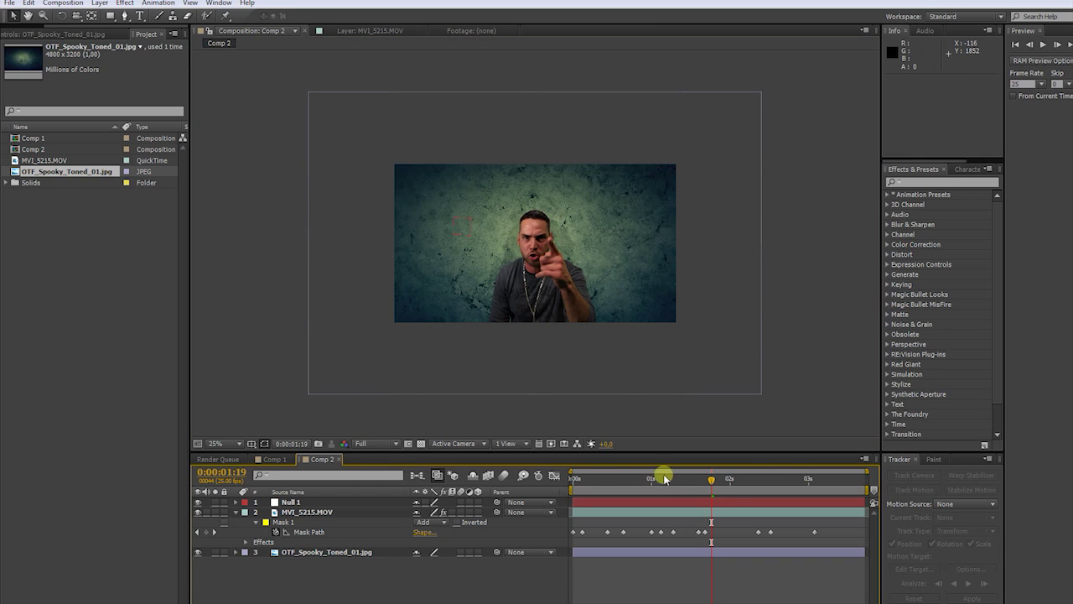
# At 0:00:01:17, parent the background image layer to Null 1 and play a RAM preview of the composite.
pyautogui.moveTo(689, 485)
pyautogui.mouseDown()
pyautogui.moveTo(647, 493)
pyautogui.moveTo(705, 493)
pyautogui.mouseUp()
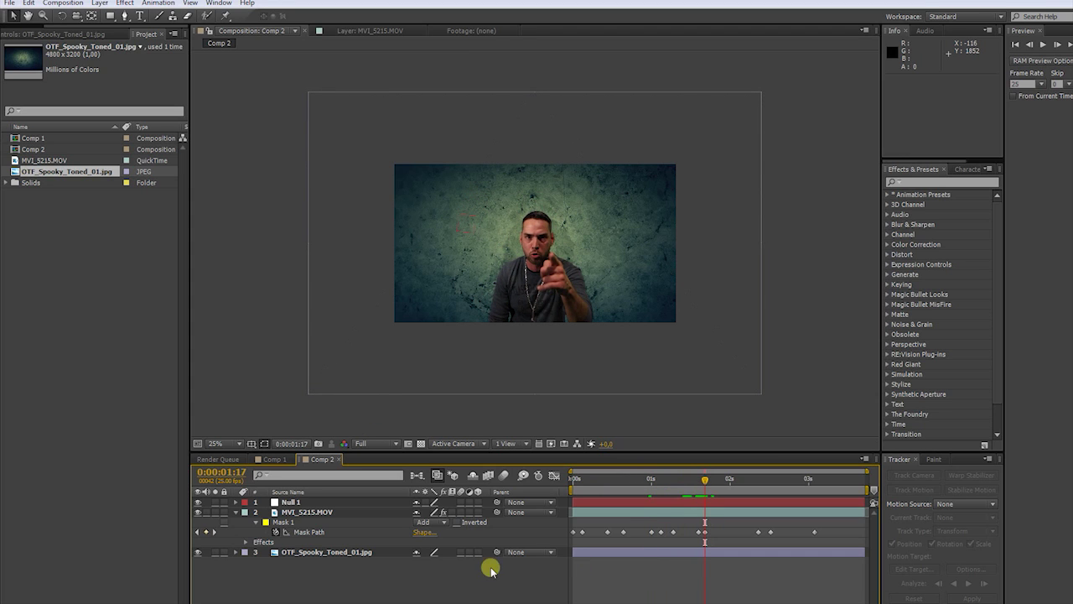
pyautogui.moveTo(495, 554); pyautogui.dragTo(286, 504)
pyautogui.press('KP_0')
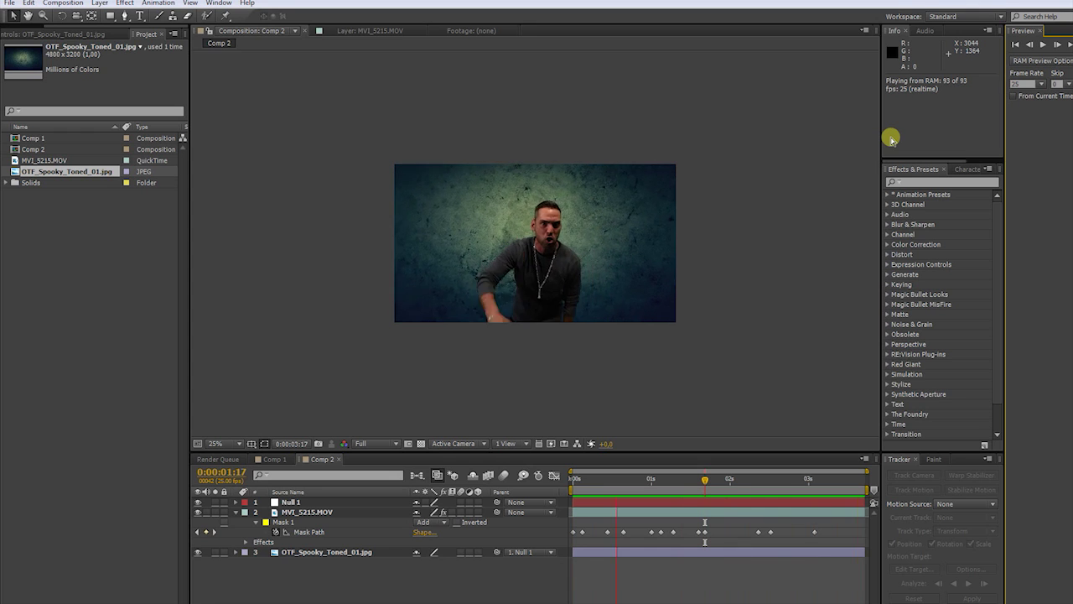
pyautogui.press('space')
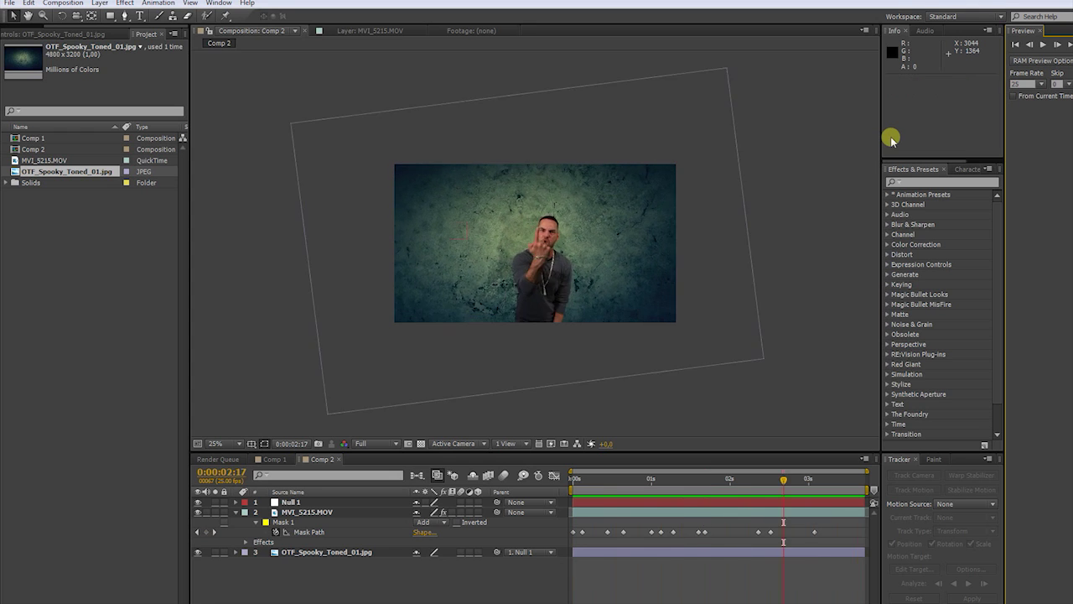
# Save the project with the composition viewed at 25%.
pyautogui.scroll(2, 551, 360)
pyautogui.press(',')
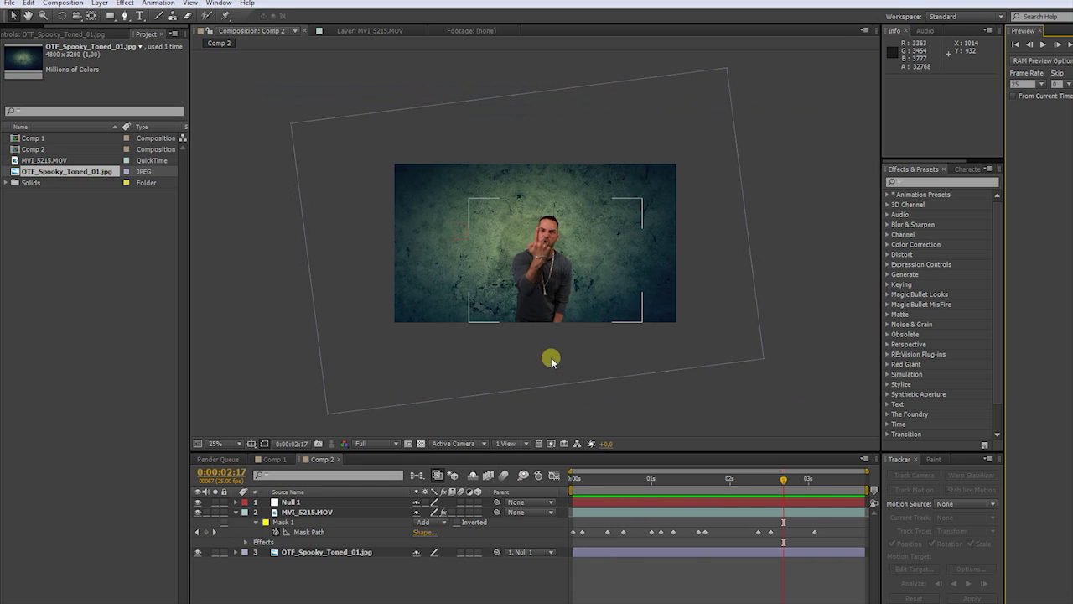
pyautogui.hotkey('ctrl', 's')
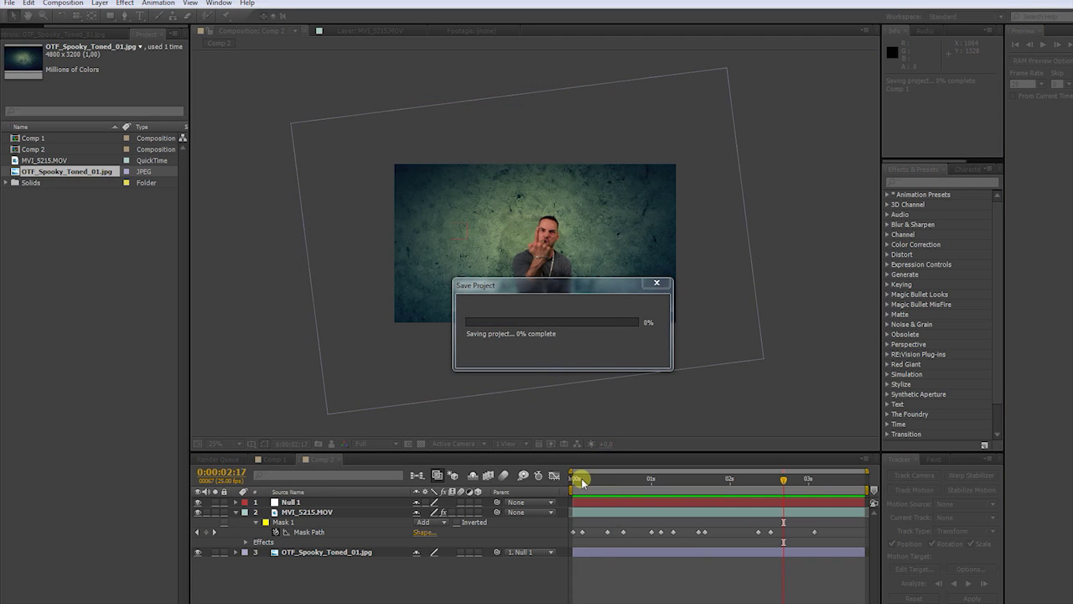
# Go to 0:00:00:19, select the background image layer and search the effects for "lens".
pyautogui.moveTo(582, 481); pyautogui.dragTo(634, 482)
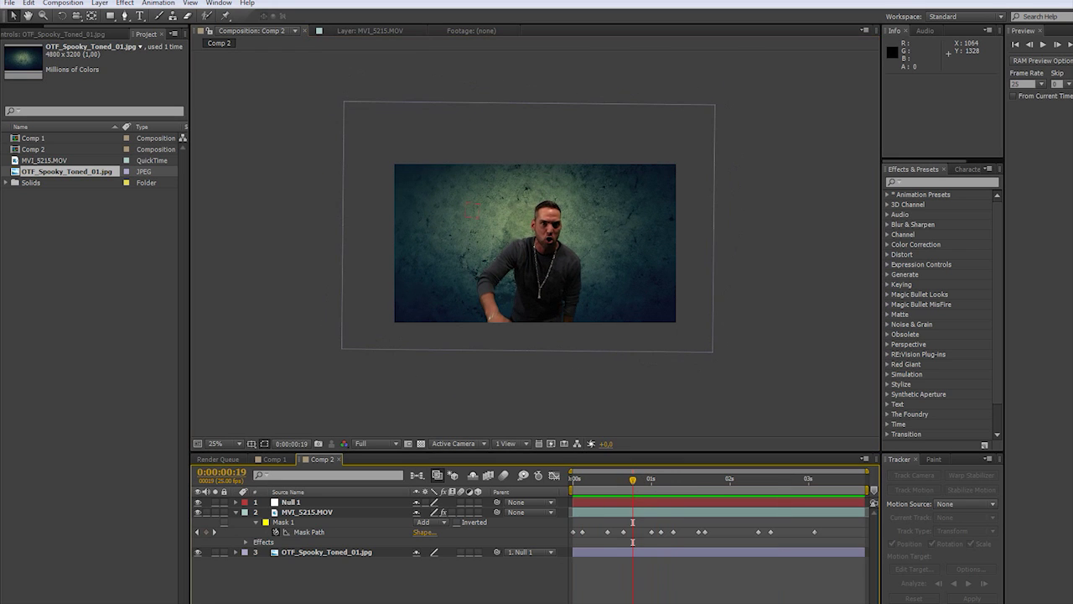
pyautogui.click(312, 513)
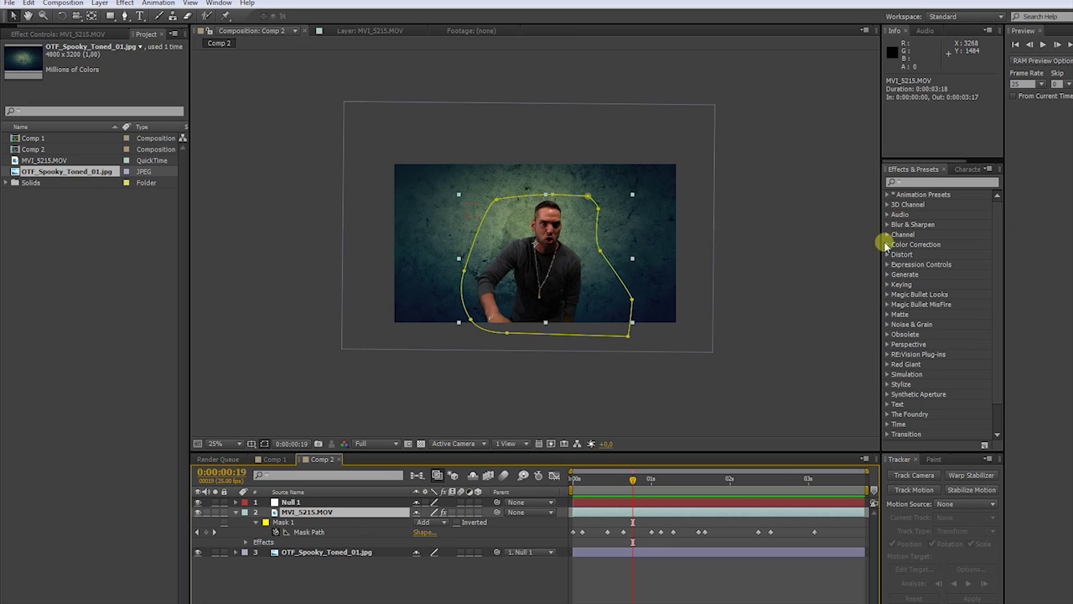
pyautogui.click(324, 555)
pyautogui.click(935, 181)
pyautogui.write('lens')
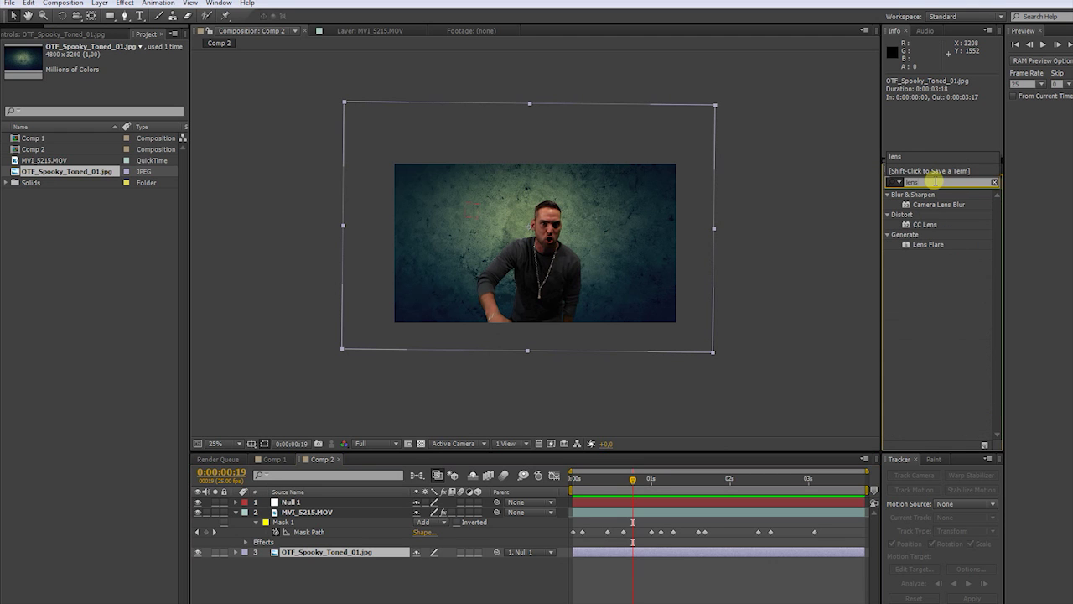